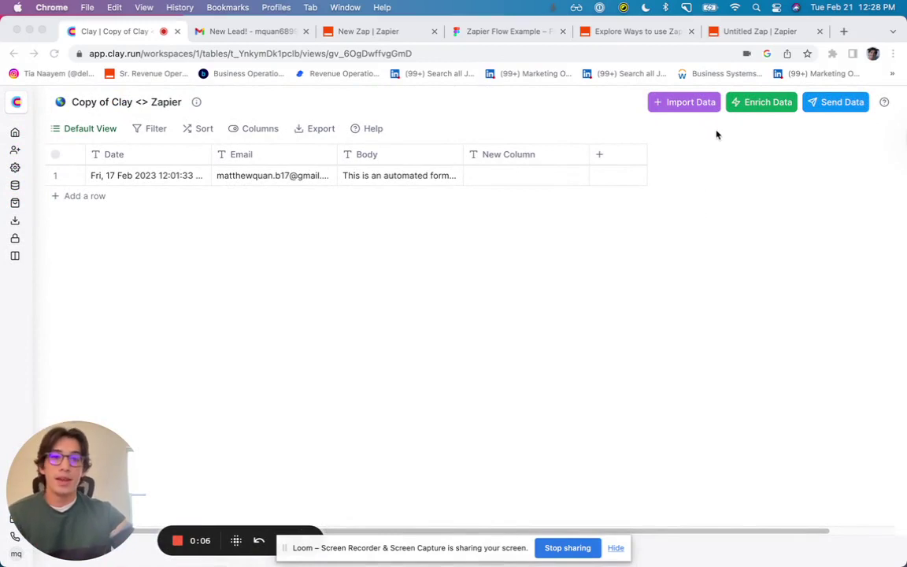
# - Show the data import sources available for the Copy of Clay <> Zapier table
pyautogui.click(702, 104)
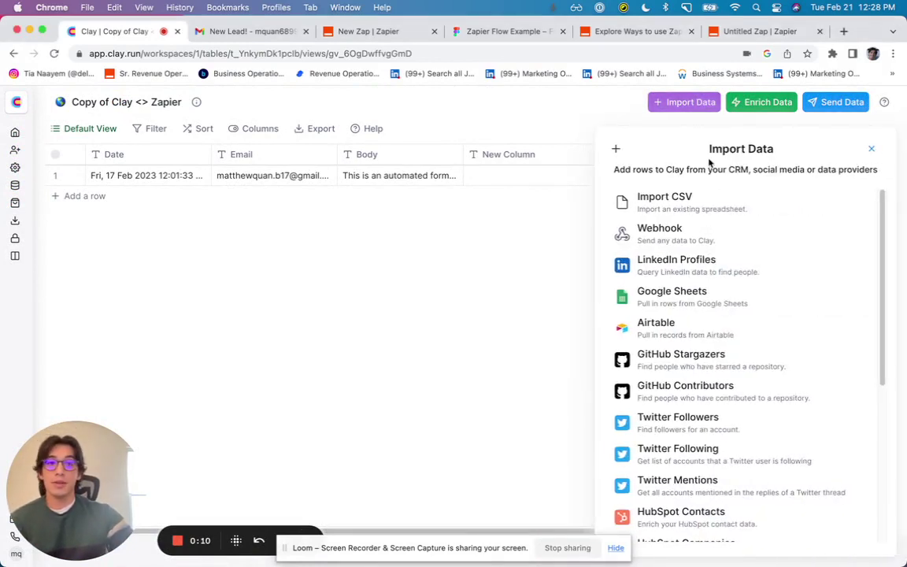
pyautogui.click(853, 109)
pyautogui.click(692, 100)
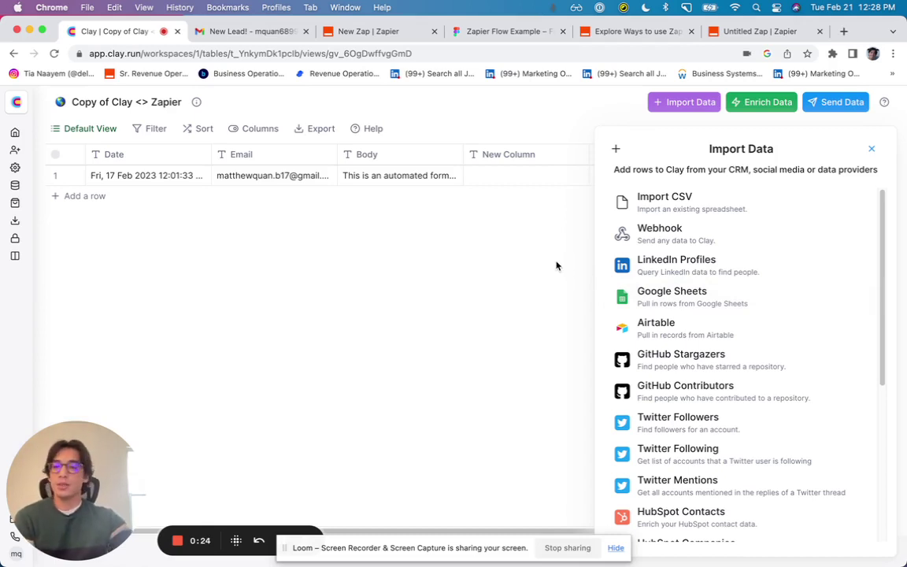
# - Switch to Zapier's app directory and to the Zapier Flow Example diagram in FigJam to view the integration concept
pyautogui.click(634, 31)
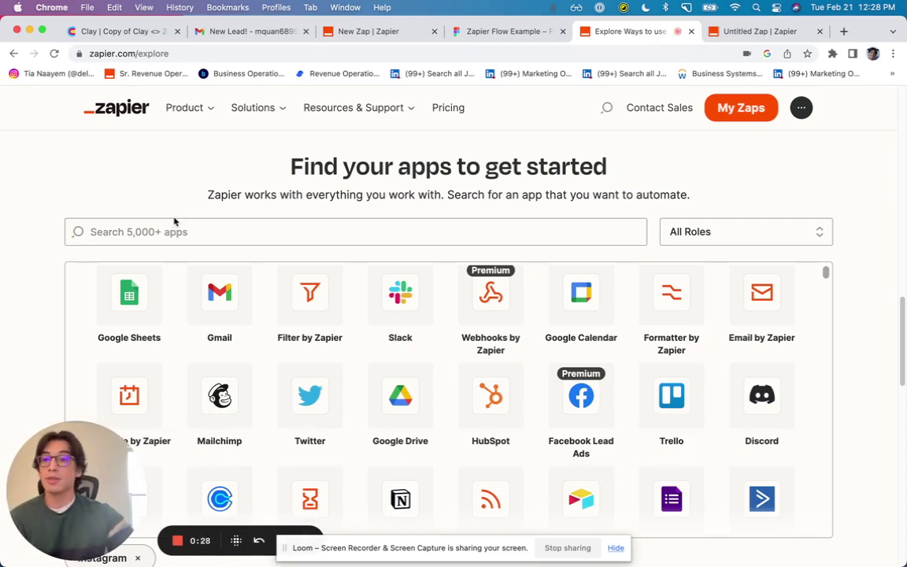
pyautogui.click(170, 238)
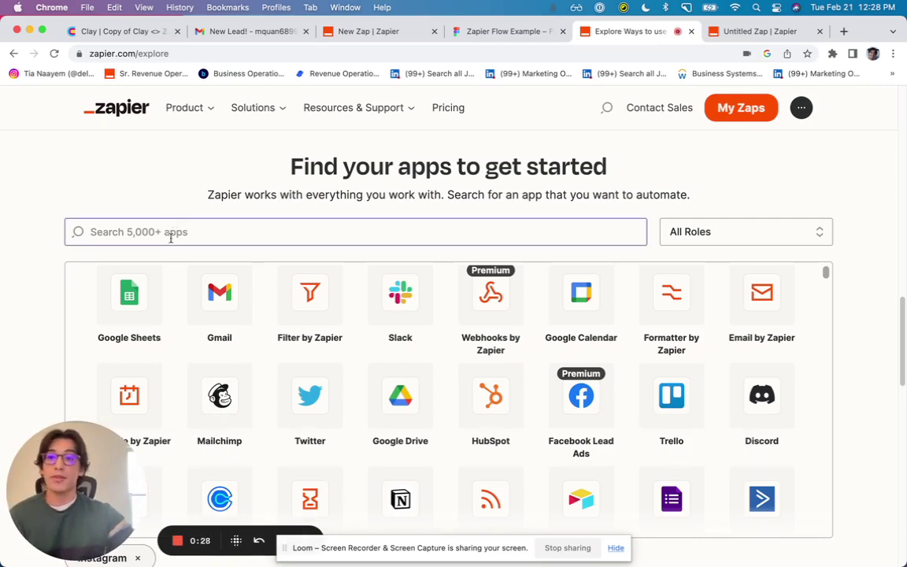
pyautogui.click(529, 38)
pyautogui.scroll(-2, 288, 371)
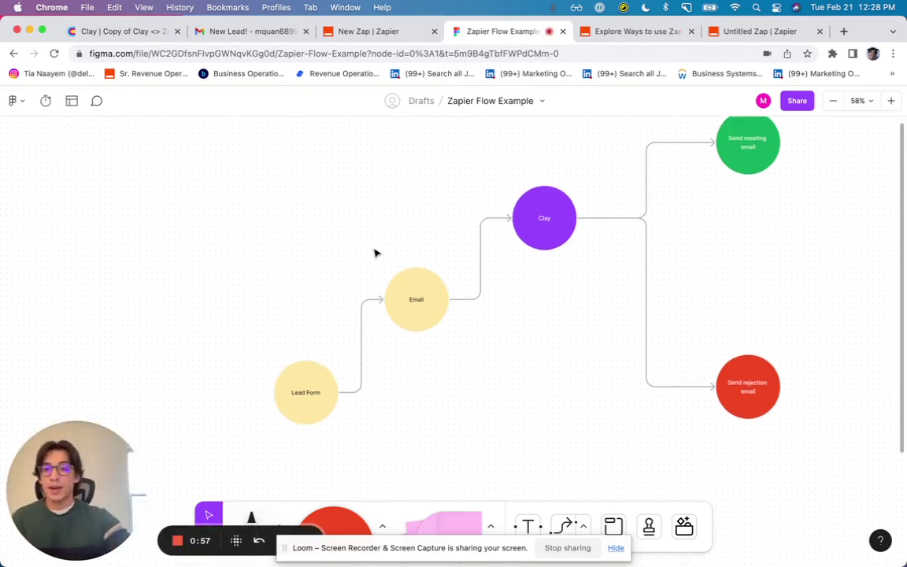
# - Switch to Gmail and examine the lead details in the body of the New Lead! email
pyautogui.click(268, 37)
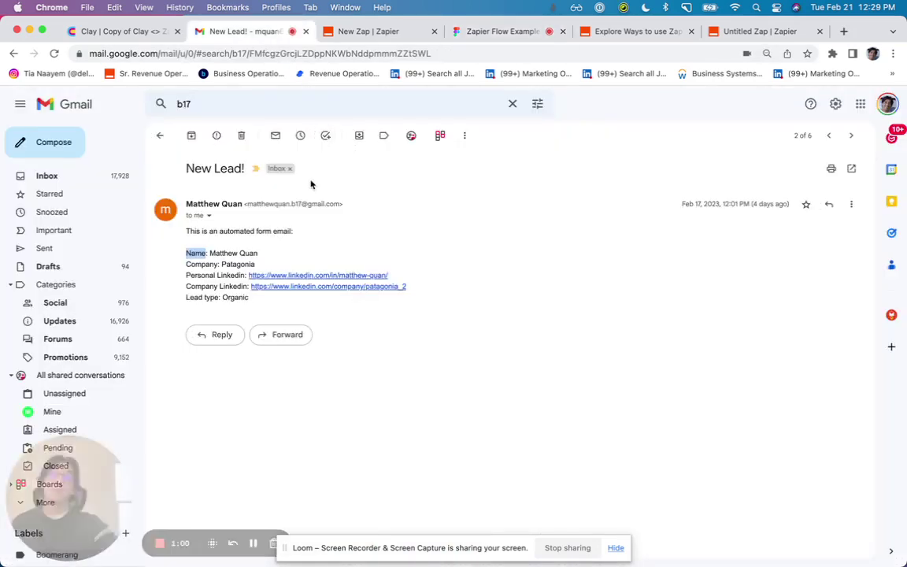
pyautogui.moveTo(294, 304); pyautogui.dragTo(177, 263)
pyautogui.click(250, 247)
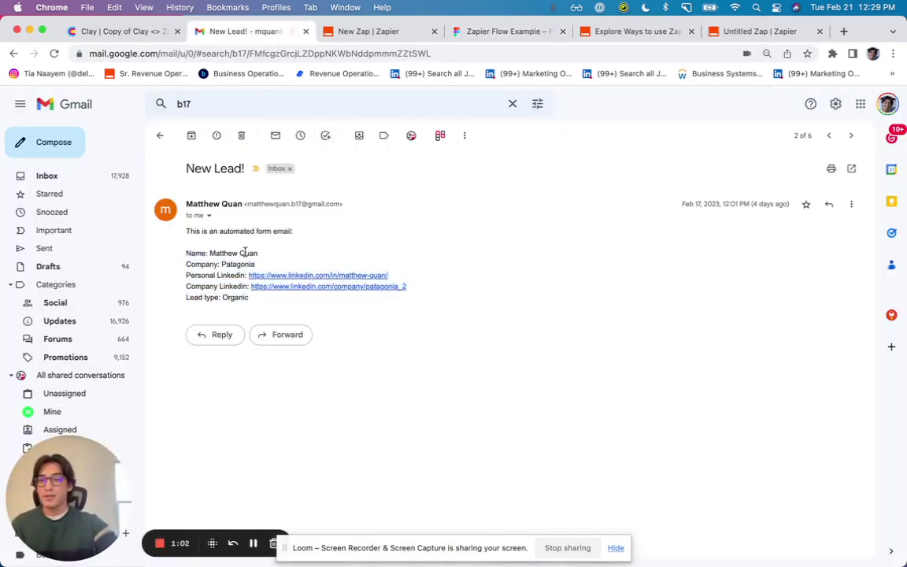
pyautogui.doubleClick(189, 253)
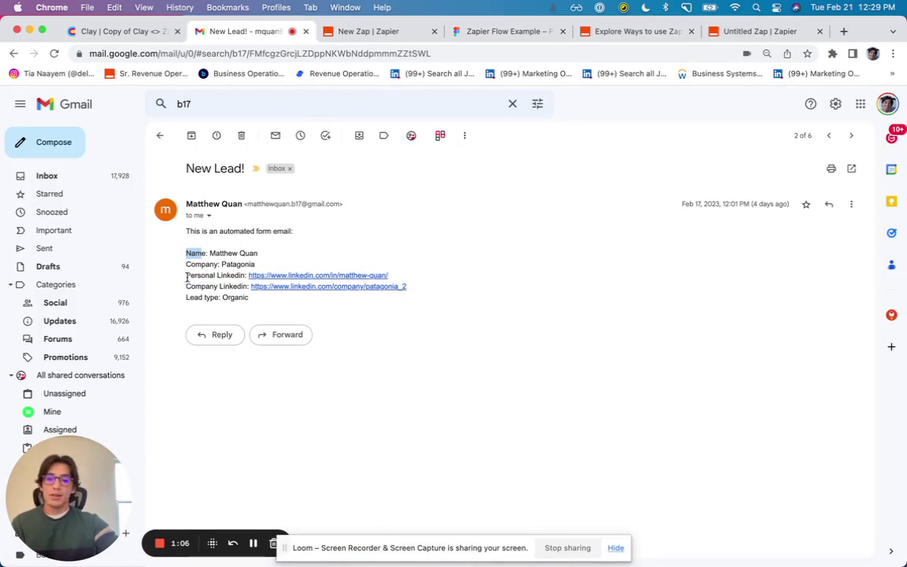
pyautogui.click(188, 275)
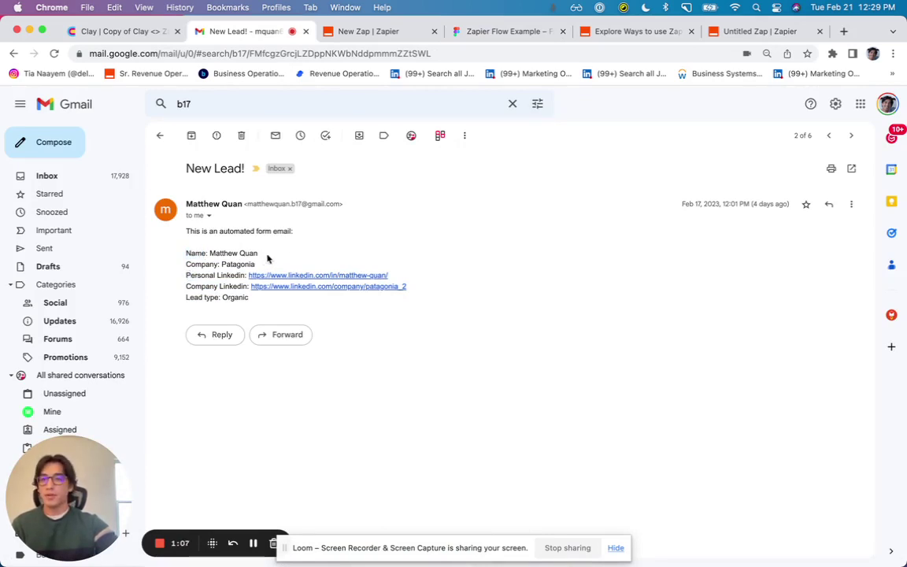
# - Return to the Zapier Flow Example diagram and examine its Email and Clay stages and the meeting and rejection email branches
pyautogui.click(527, 31)
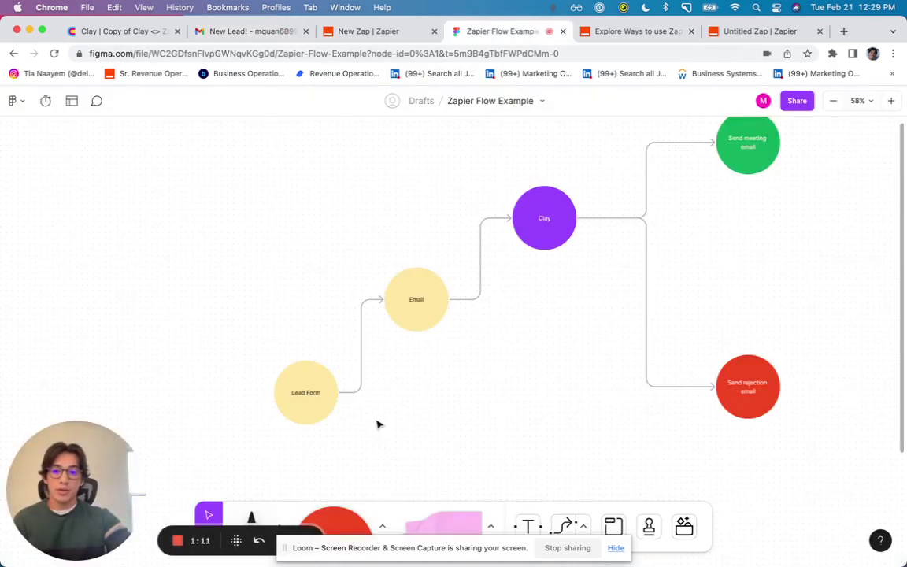
pyautogui.click(416, 303)
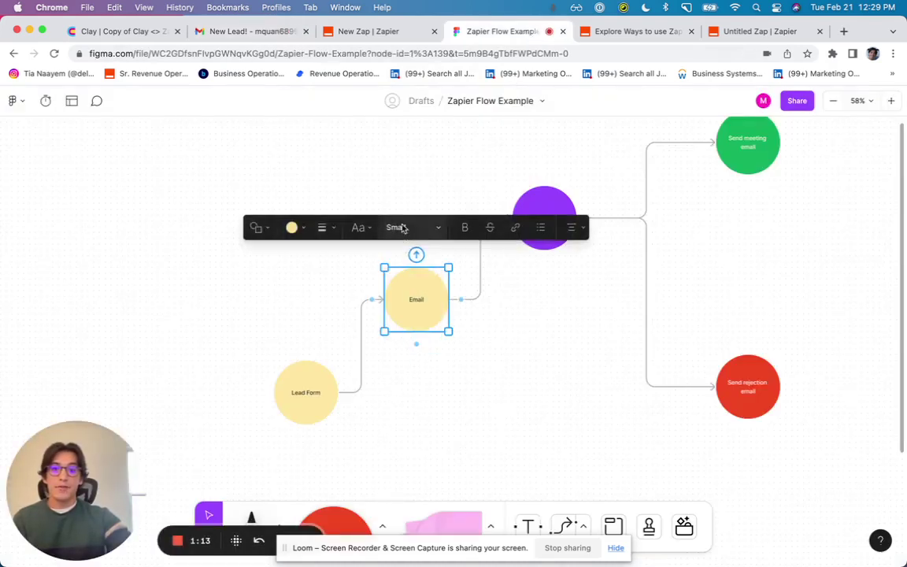
pyautogui.click(537, 261)
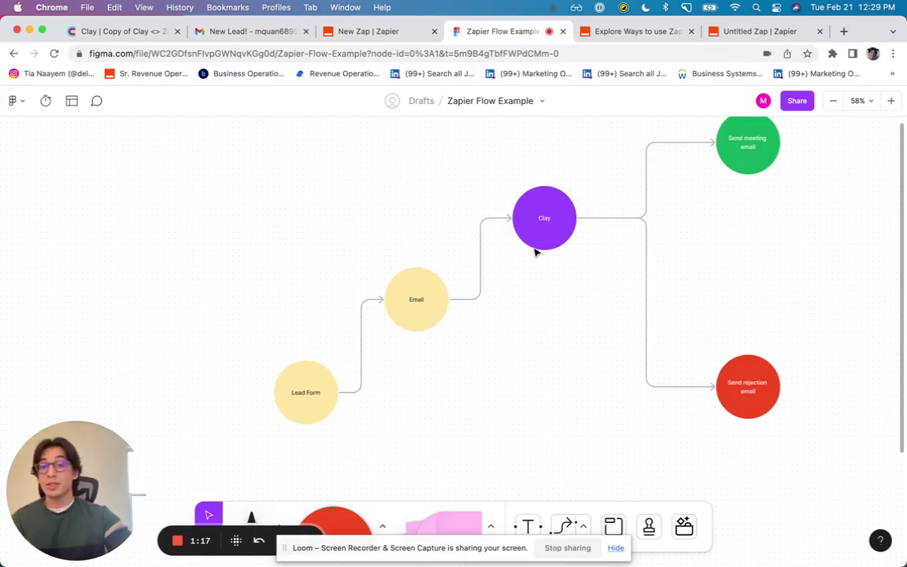
pyautogui.scroll(3, 540, 244)
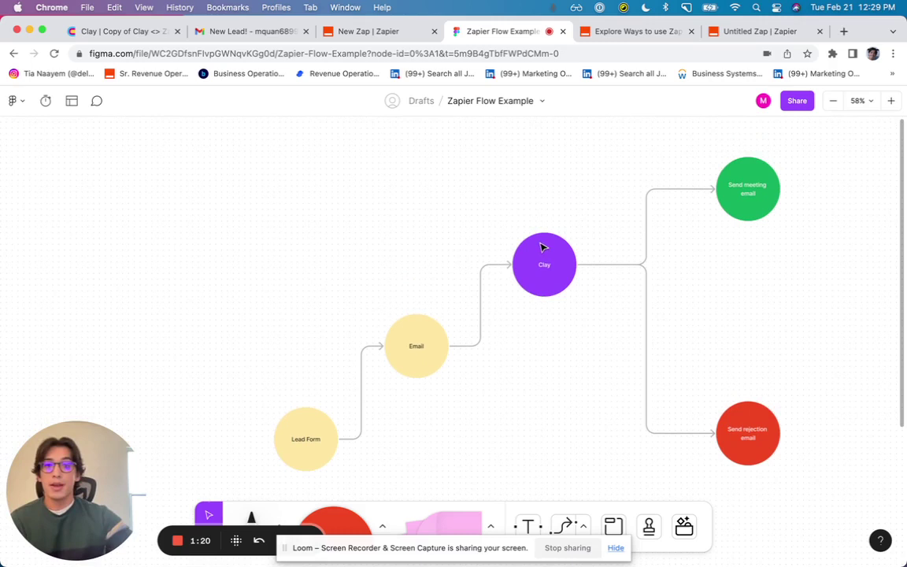
# - Switch to the Untitled Zap draft in Zapier and review its New Email in Gmail trigger
pyautogui.click(394, 32)
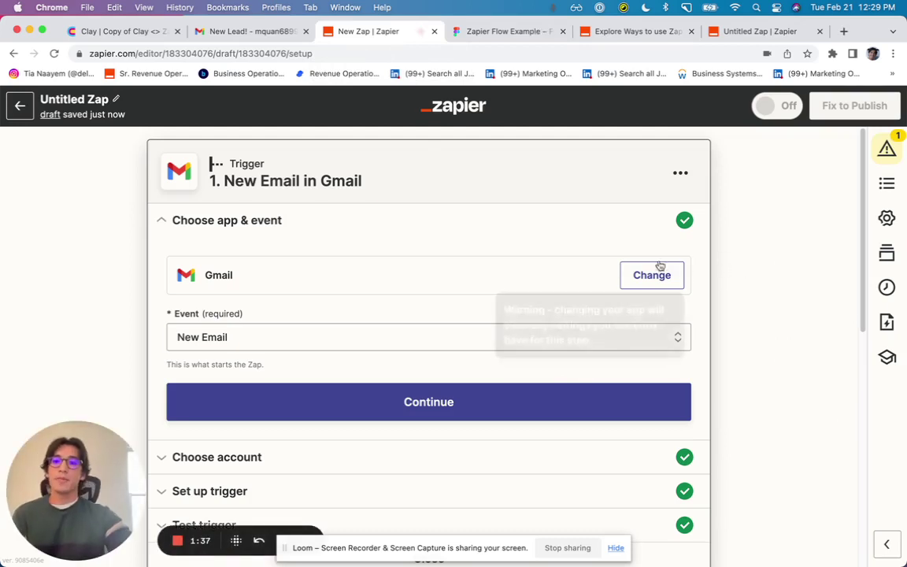
pyautogui.scroll(-1, 625, 248)
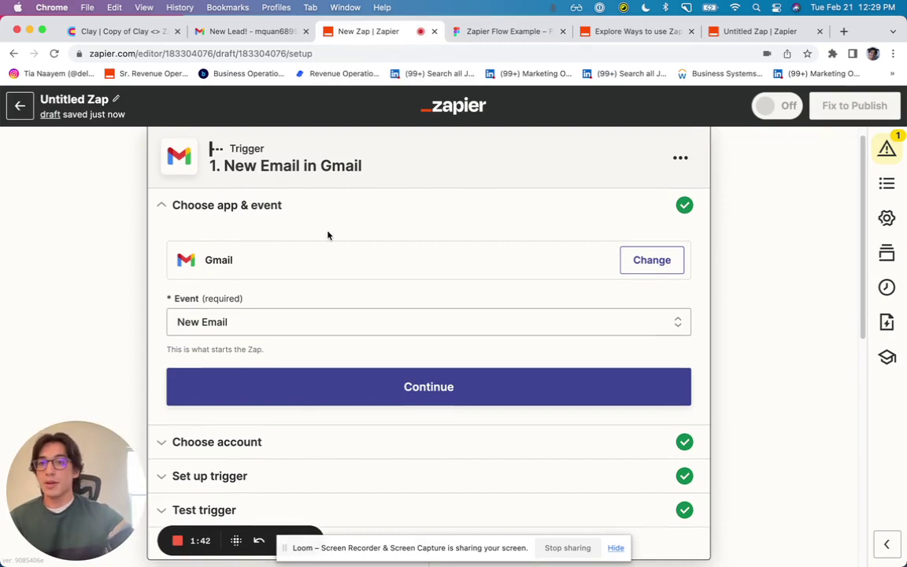
pyautogui.scroll(-5, 331, 240)
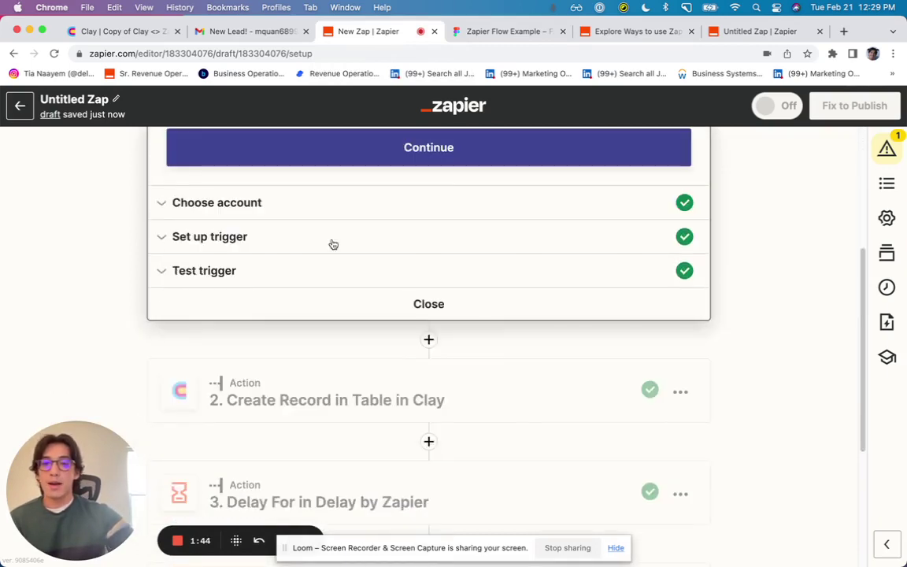
# - Open the Create Record in Table action and review its event, account, workspace, table, view and field setup
pyautogui.click(405, 385)
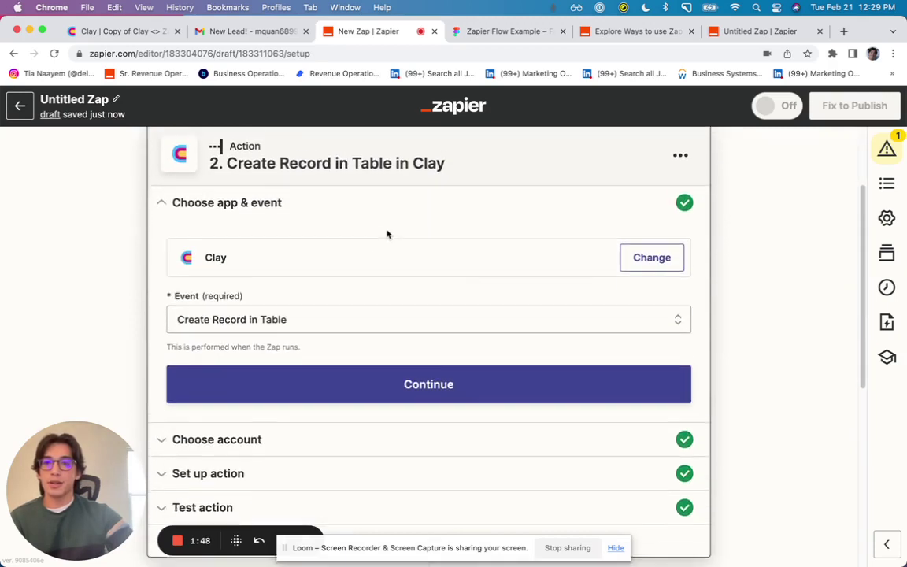
pyautogui.scroll(-1, 325, 417)
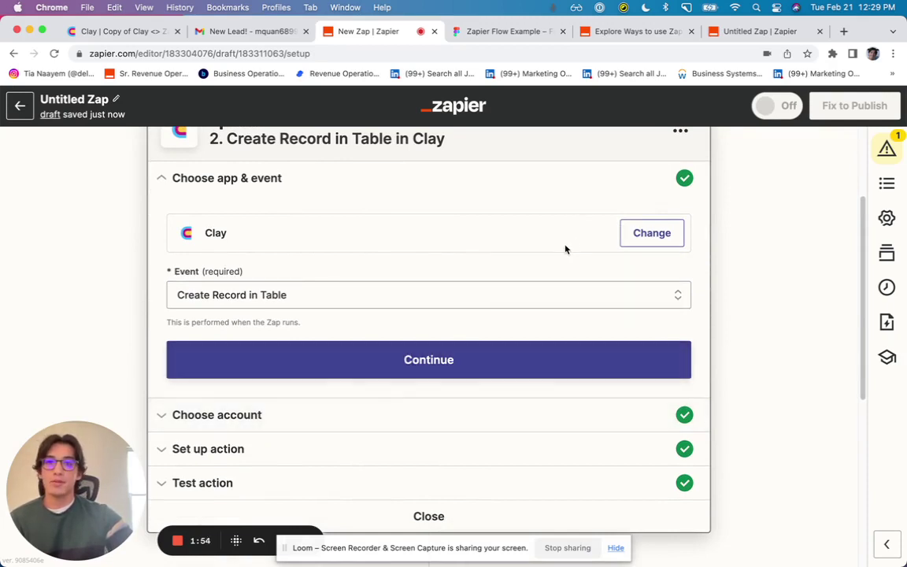
pyautogui.click(405, 417)
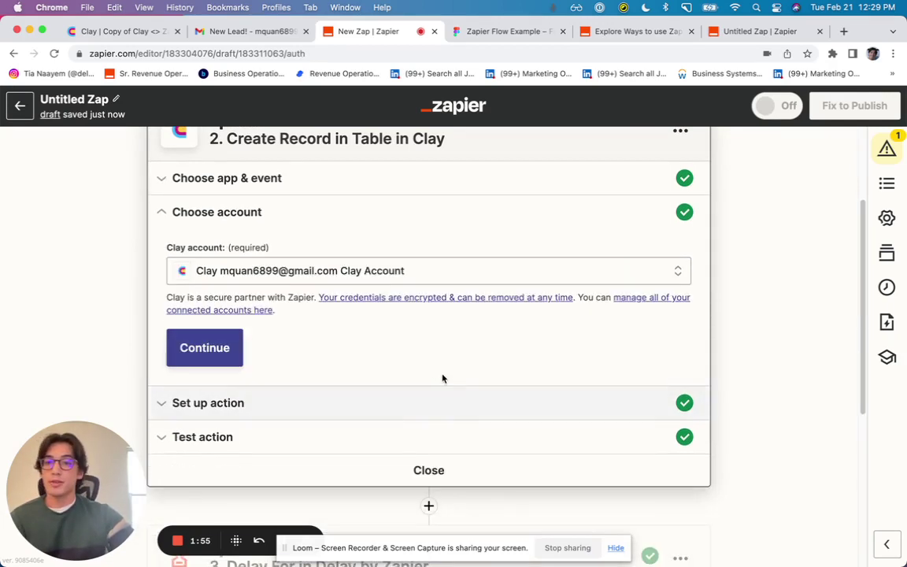
pyautogui.click(356, 402)
pyautogui.scroll(-1, 415, 345)
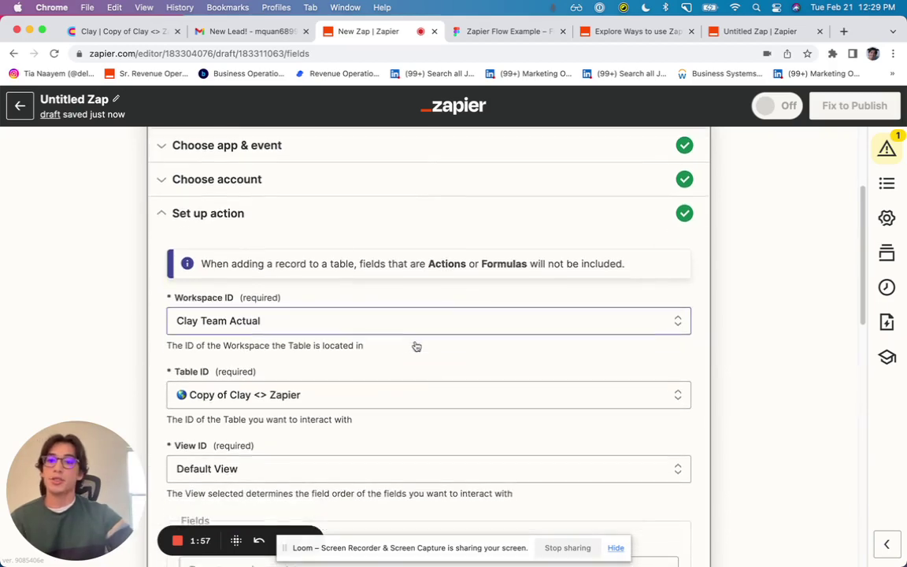
pyautogui.scroll(-5, 460, 337)
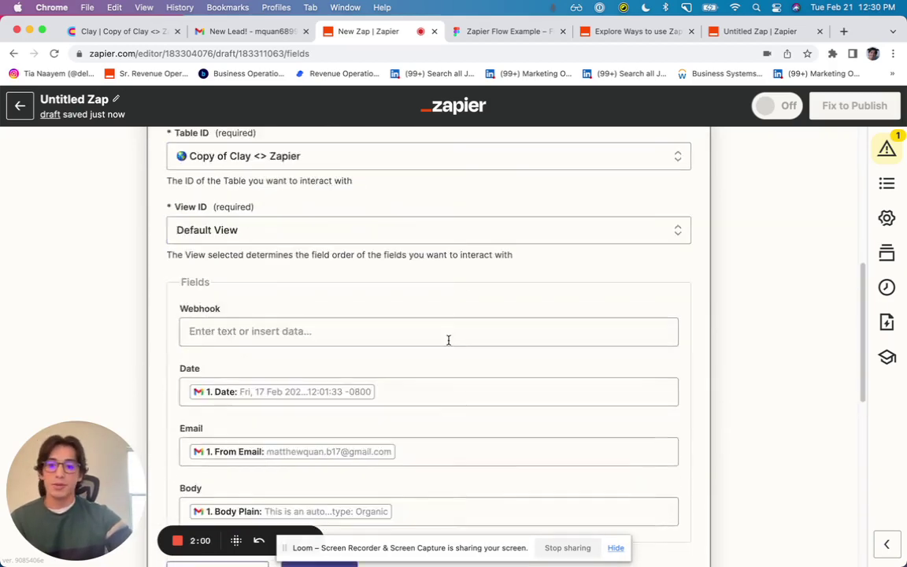
pyautogui.scroll(-1, 453, 339)
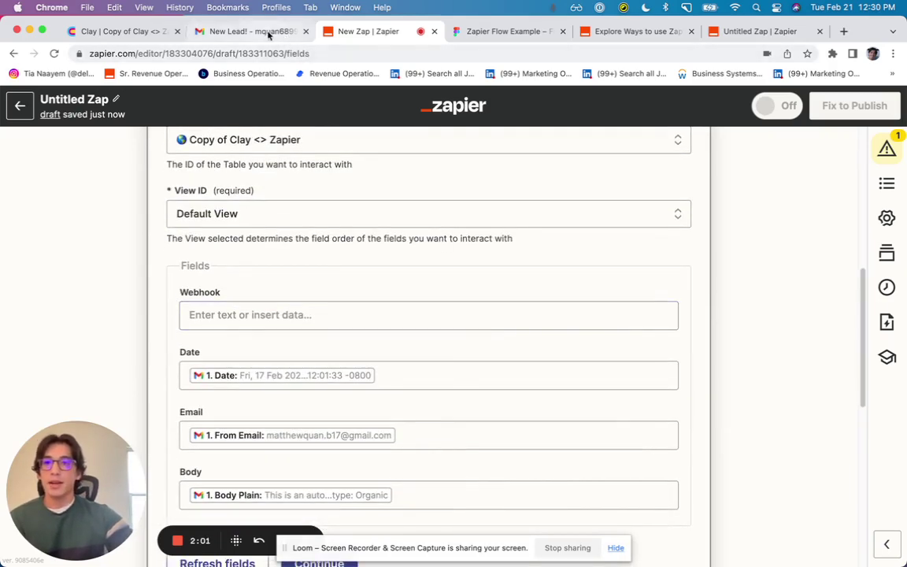
# - Reorder the browser tabs so the Clay table sits beside the Zap draft, and compare its columns with the action's fields
pyautogui.click(155, 34)
pyautogui.moveTo(154, 34); pyautogui.dragTo(245, 35)
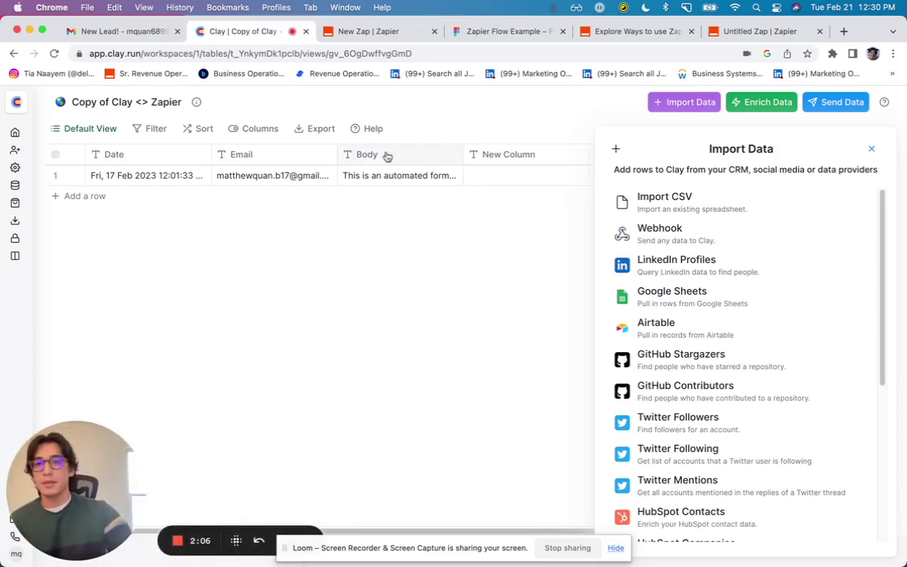
pyautogui.click(387, 33)
pyautogui.scroll(-1, 401, 360)
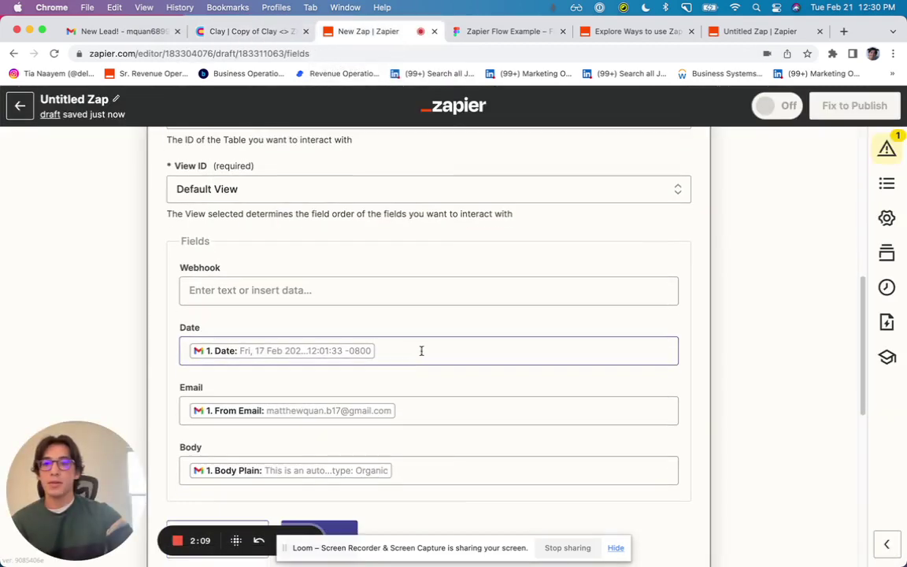
# - Check the Gmail data available for the action's Date field and review the remaining mappings down to the delay action
pyautogui.click(413, 352)
pyautogui.scroll(-1, 413, 352)
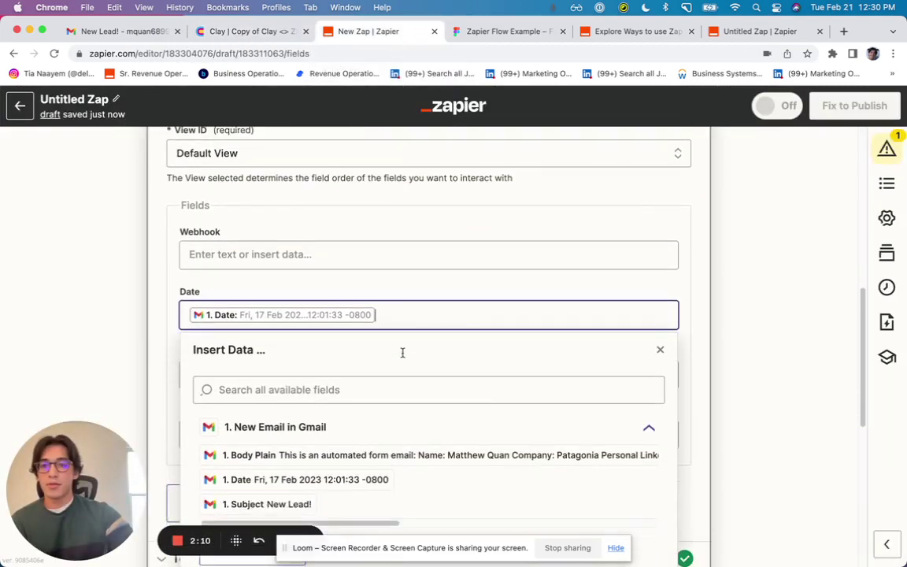
pyautogui.click(759, 318)
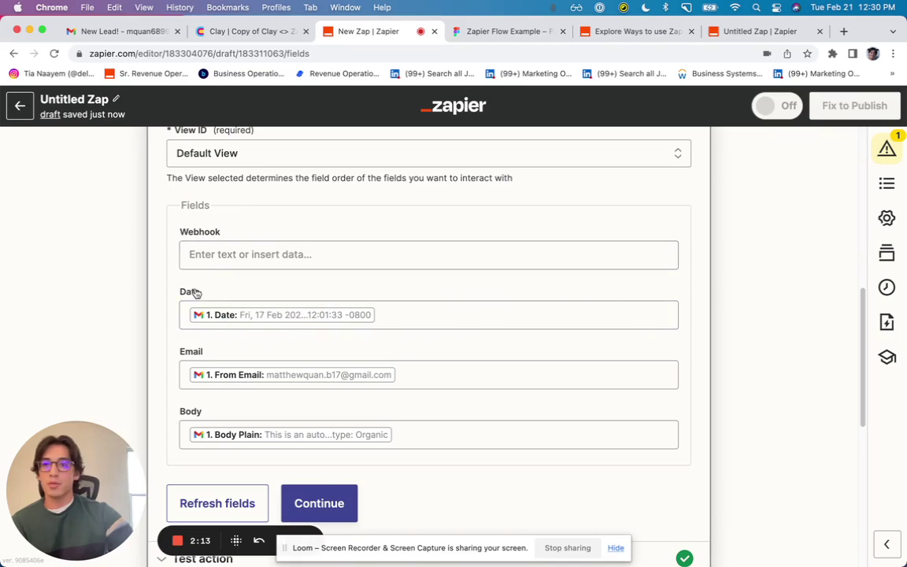
pyautogui.scroll(-4, 344, 304)
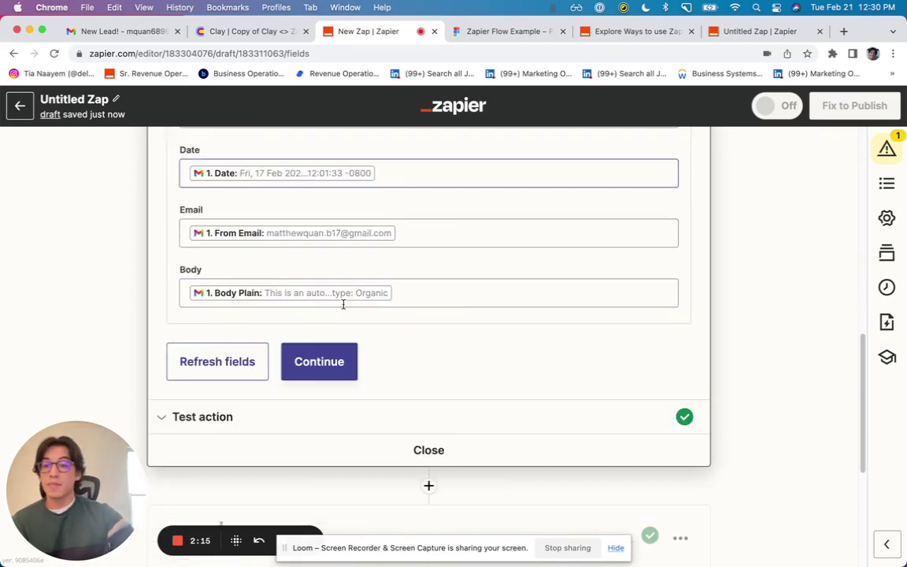
pyautogui.scroll(-3, 345, 323)
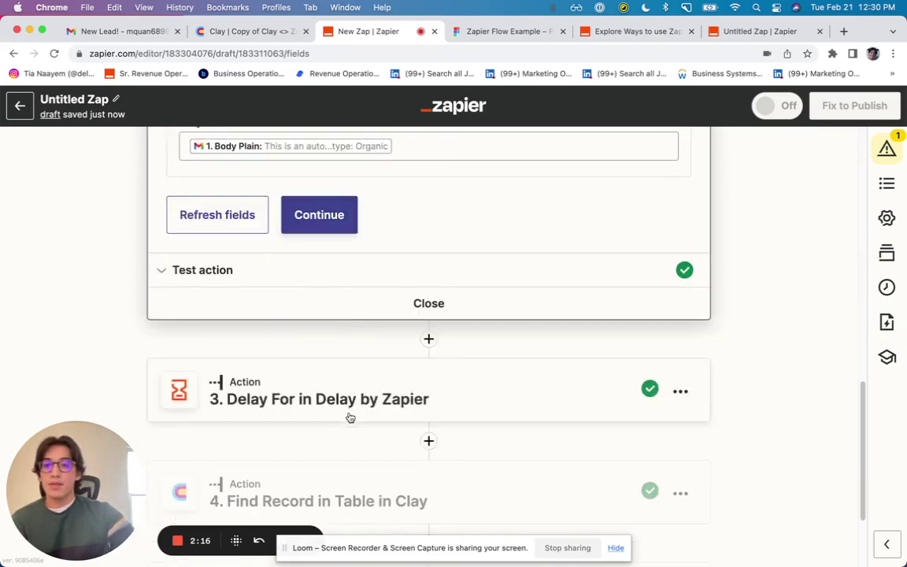
# - Return to the Clay table, close the import options and read the full Body text in row 1
pyautogui.click(282, 32)
pyautogui.click(872, 148)
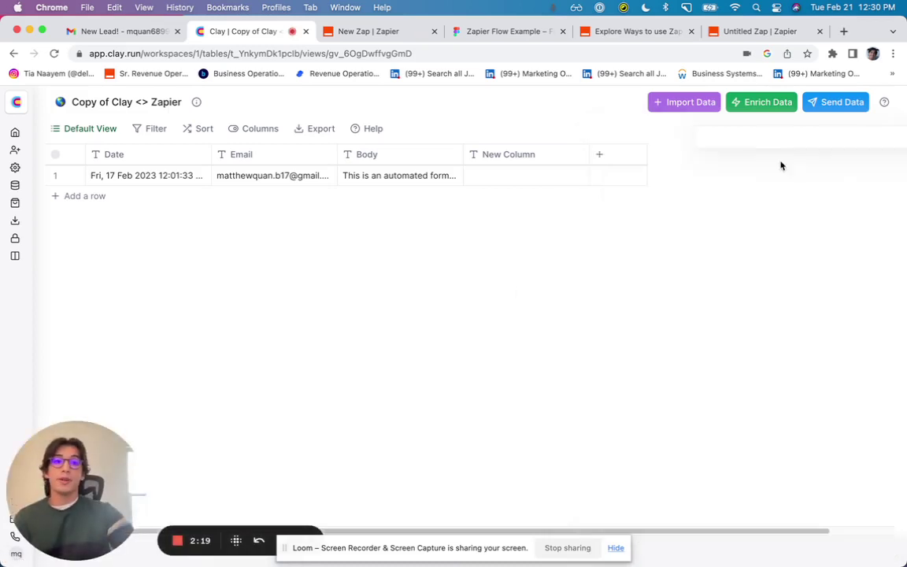
pyautogui.doubleClick(362, 183)
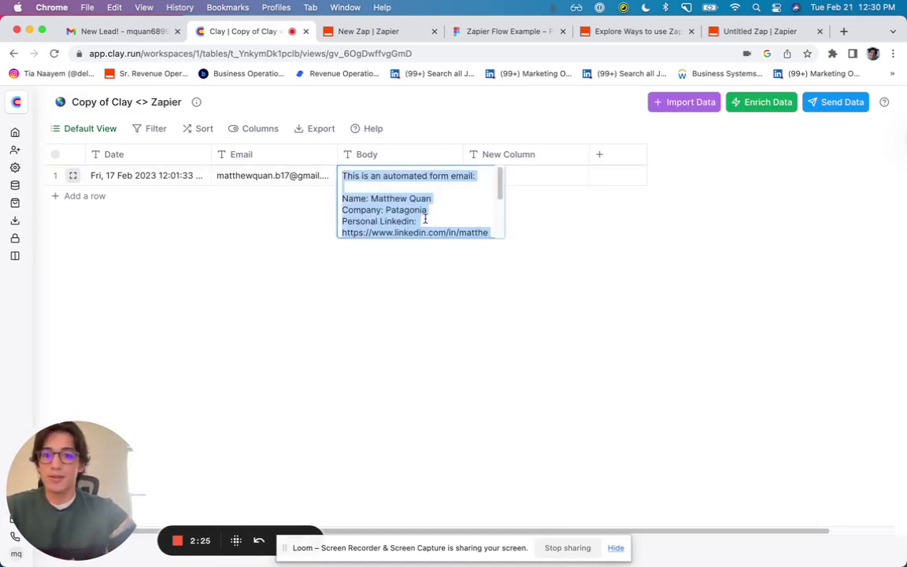
pyautogui.scroll(-3, 424, 219)
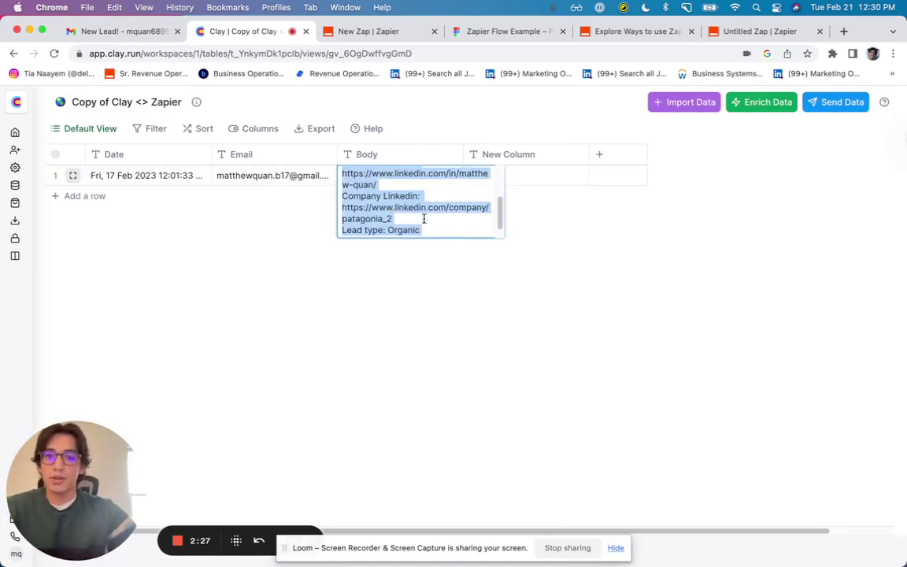
pyautogui.click(419, 304)
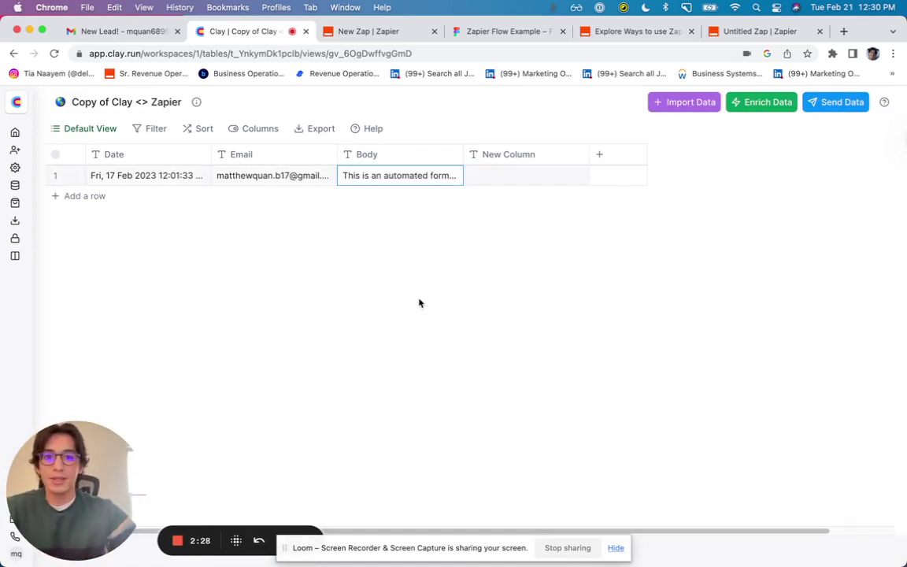
# - Open the settings of the empty New Column and bring up its AI Formula Generator
pyautogui.click(527, 163)
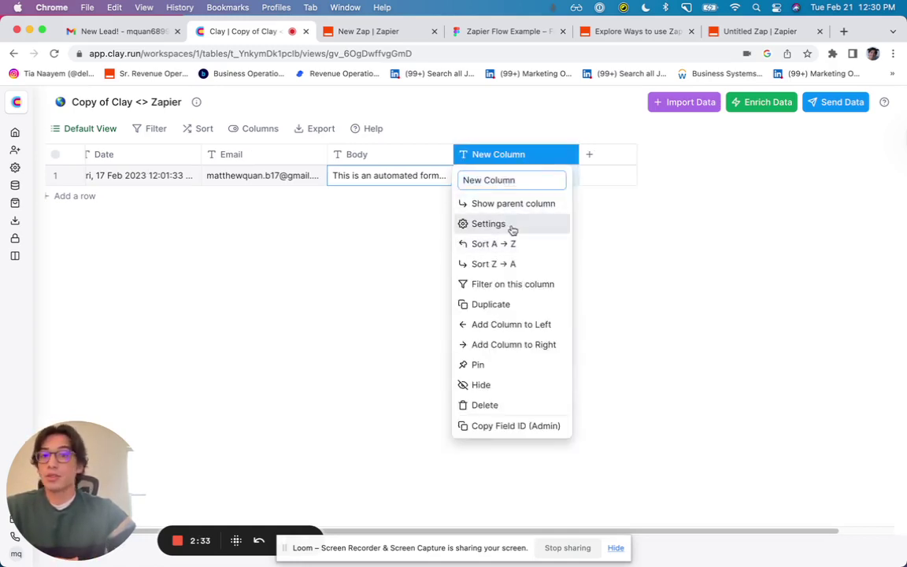
pyautogui.click(511, 226)
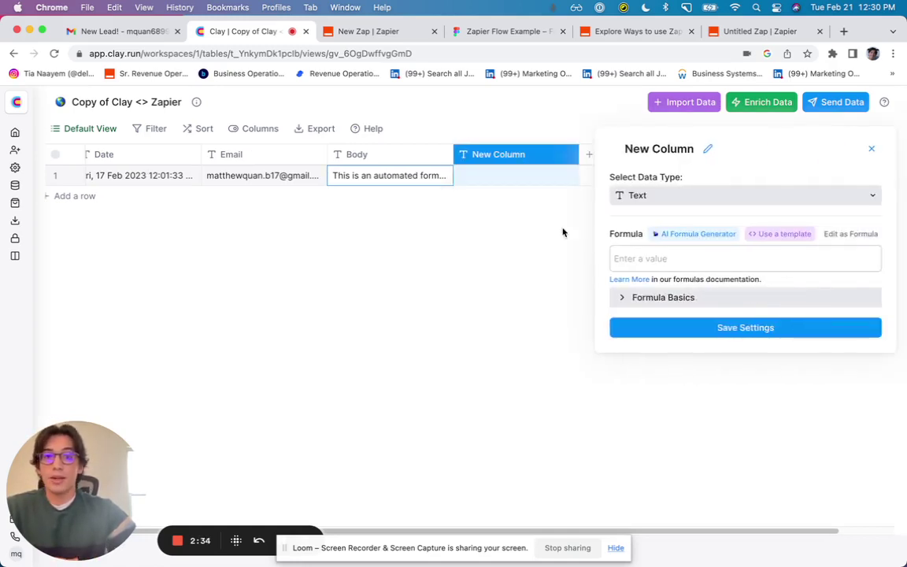
pyautogui.click(682, 235)
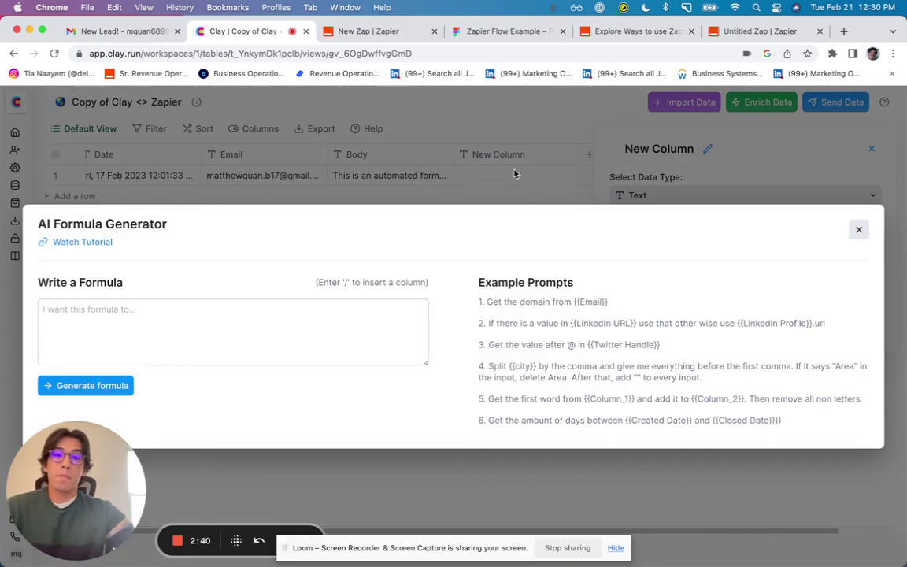
# - Check the Name line of the New Lead! email in Gmail and return to the Clay formula generator
pyautogui.click(162, 35)
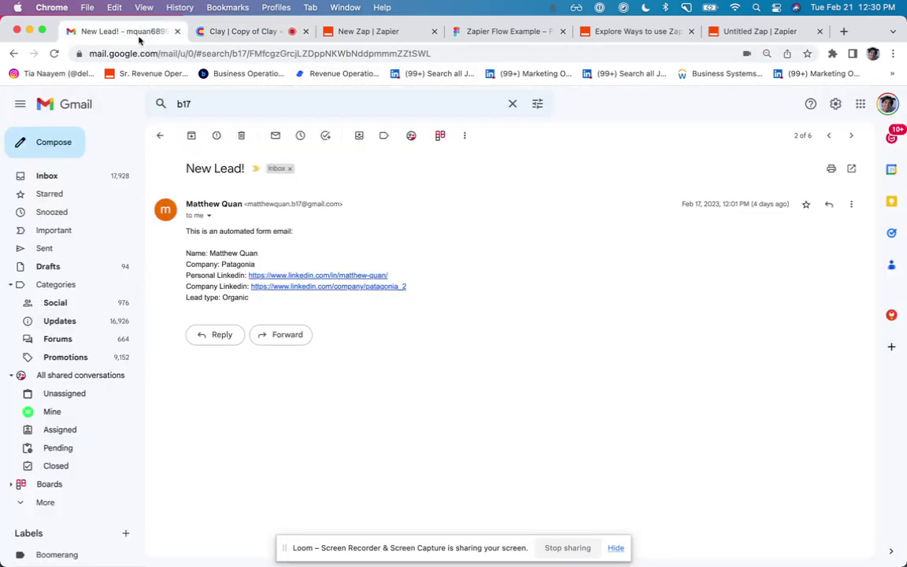
pyautogui.moveTo(184, 253); pyautogui.dragTo(208, 253)
pyautogui.click(194, 254)
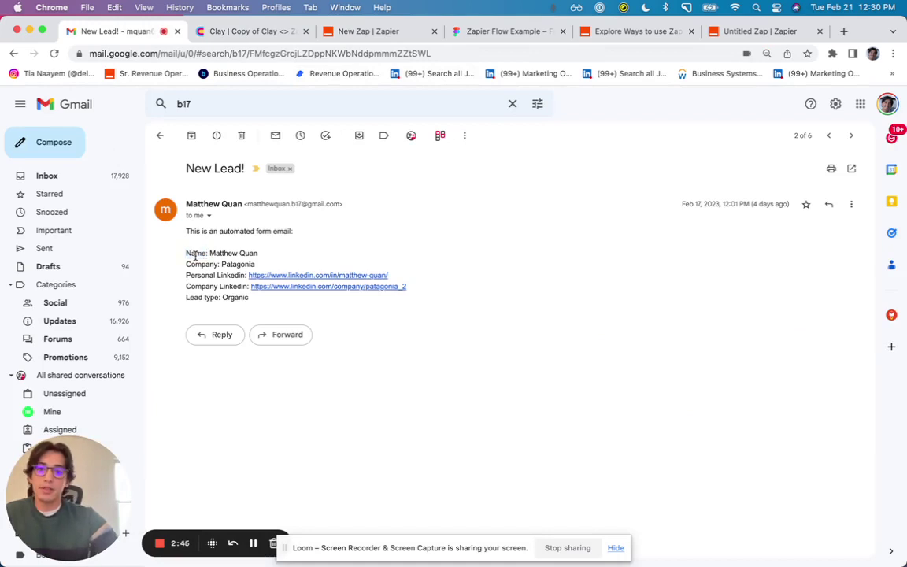
pyautogui.click(254, 31)
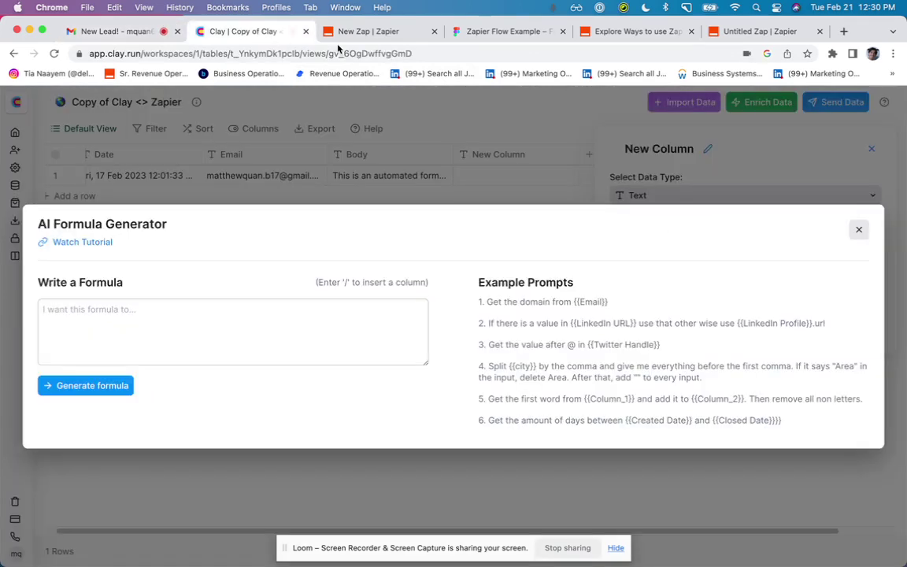
# - Begin the formula prompt with "Pull out the information from {{Body}}", inserting Body as a column reference
pyautogui.click(307, 325)
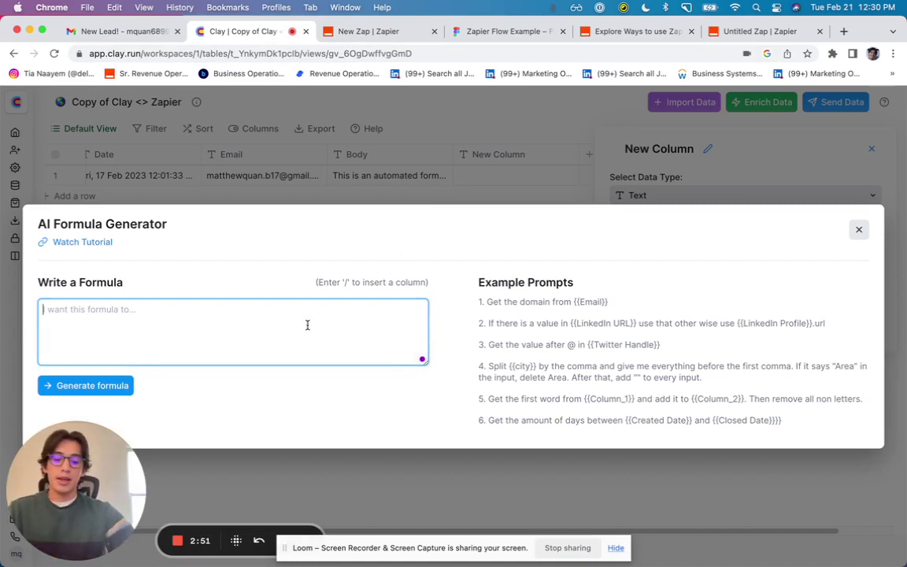
pyautogui.write('Pull out the information')
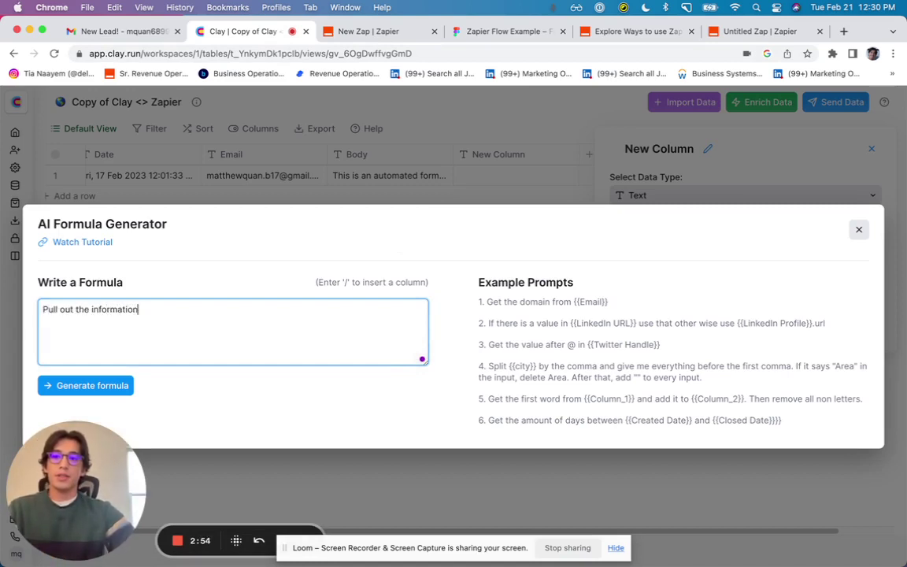
pyautogui.write(' from /')
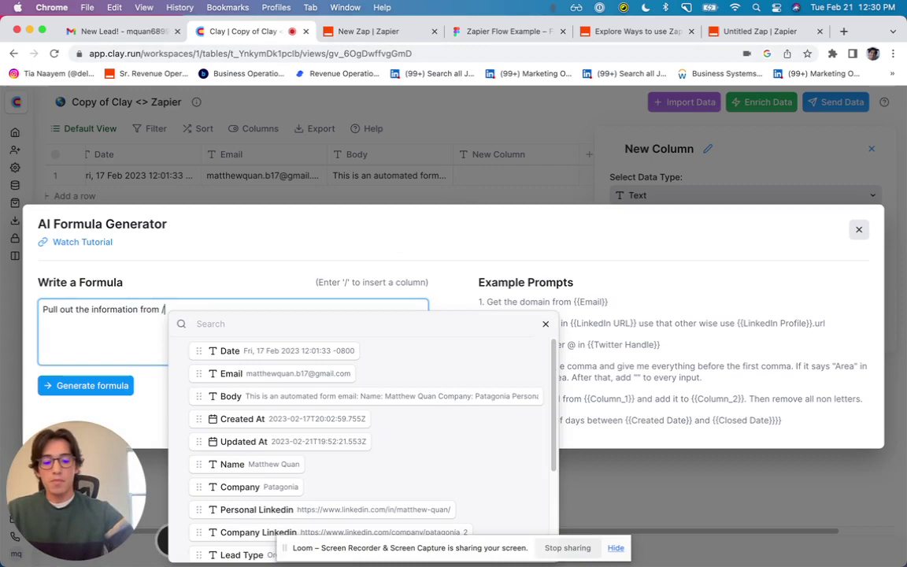
pyautogui.click(348, 394)
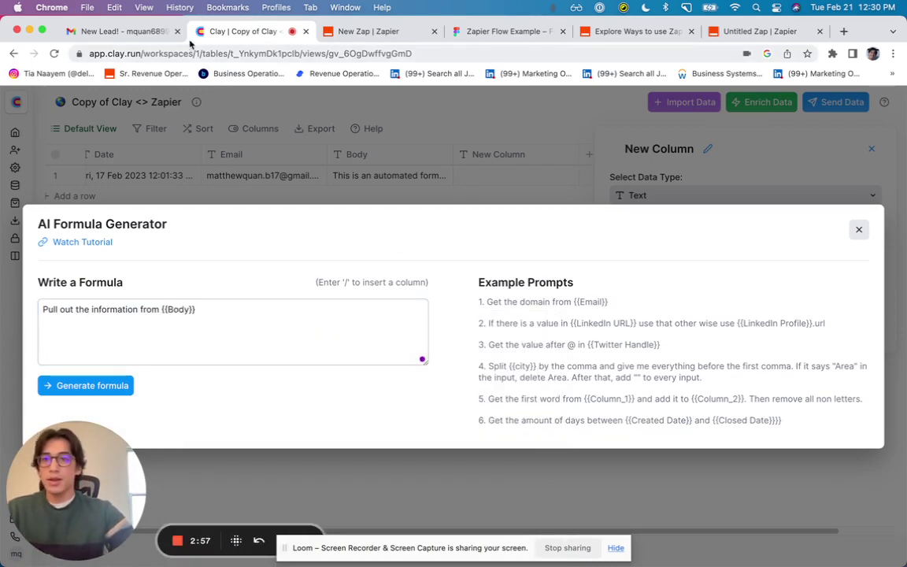
# - Look in the Gmail lead email at which labels enclose the lead's name, and return to the Clay prompt
pyautogui.click(156, 32)
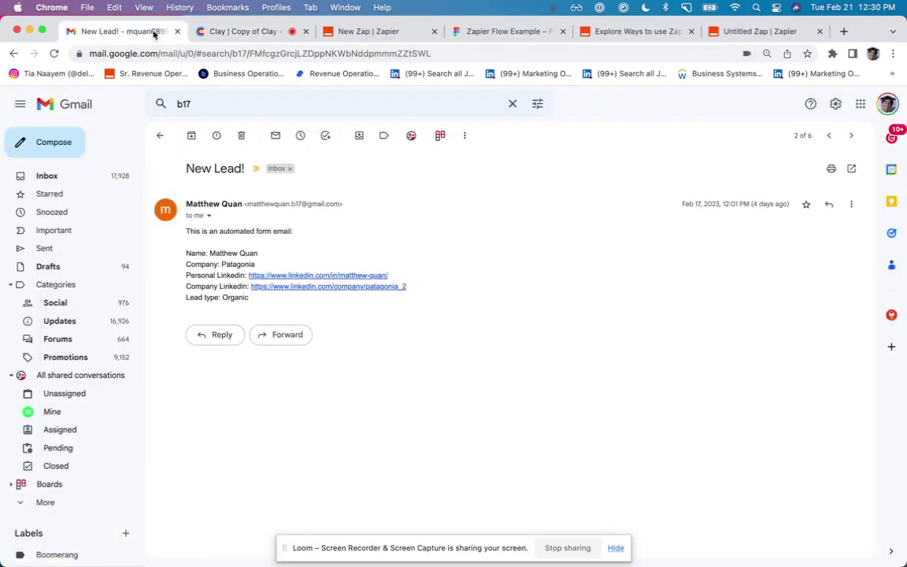
pyautogui.doubleClick(187, 253)
pyautogui.moveTo(186, 264); pyautogui.dragTo(223, 253)
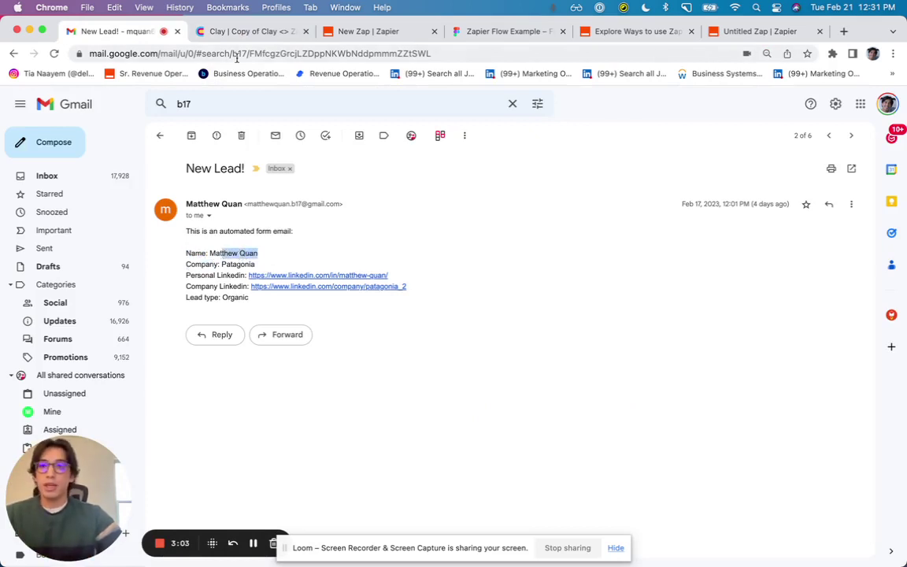
pyautogui.click(245, 31)
# - Complete the prompt with "that is between "Name:" and "Company:"", generate the formula, and close the column settings without saving
pyautogui.write('"')
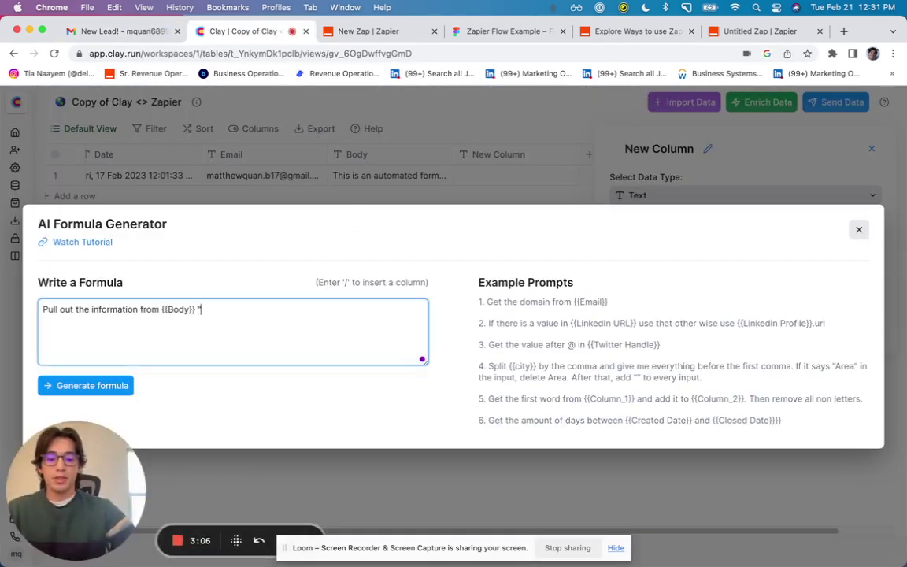
pyautogui.press('BackSpace')
pyautogui.press('BackSpace')
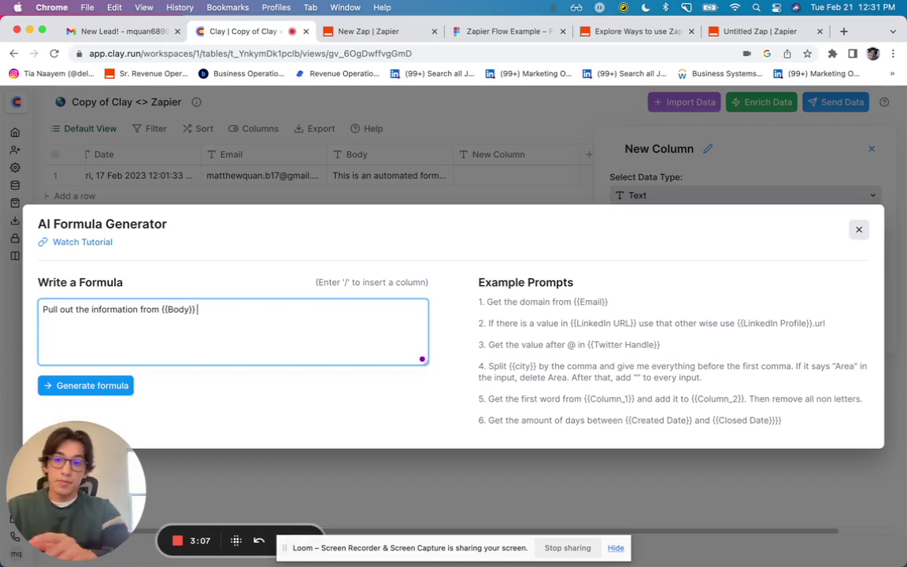
pyautogui.write('that is be')
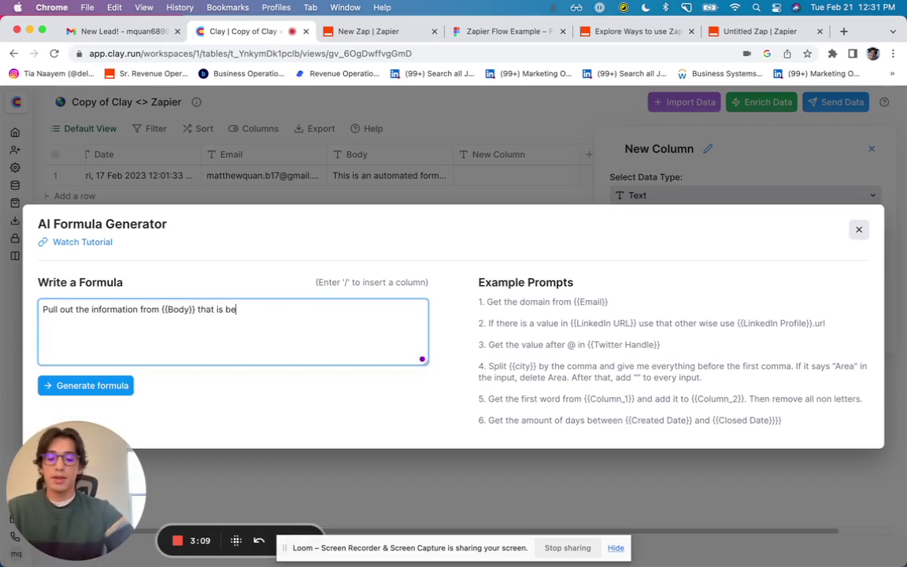
pyautogui.write('tween "N')
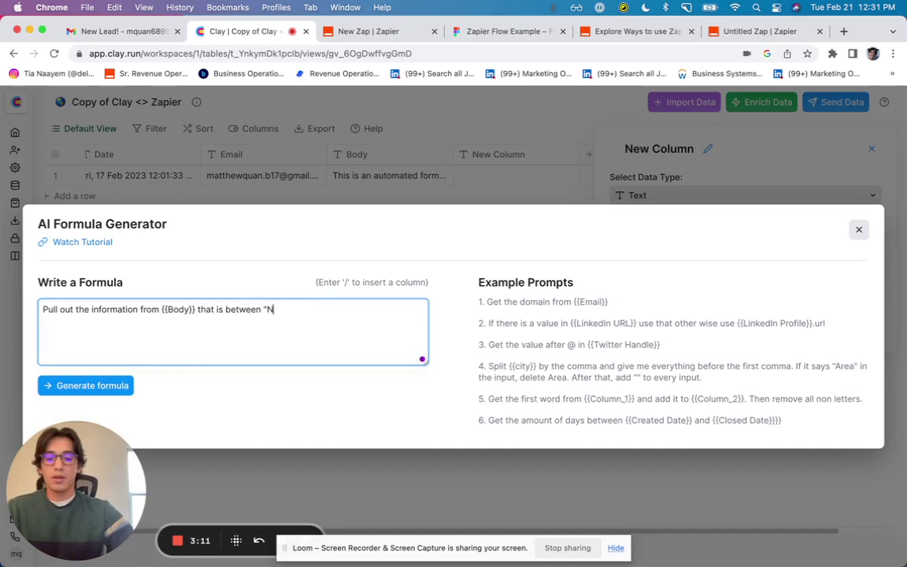
pyautogui.write('ame:" and ')
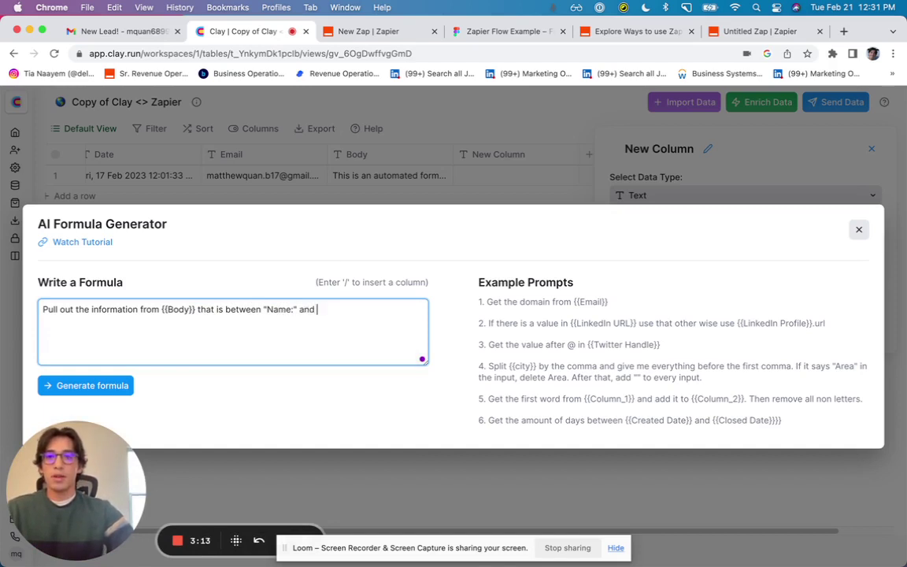
pyautogui.write('"Company:"')
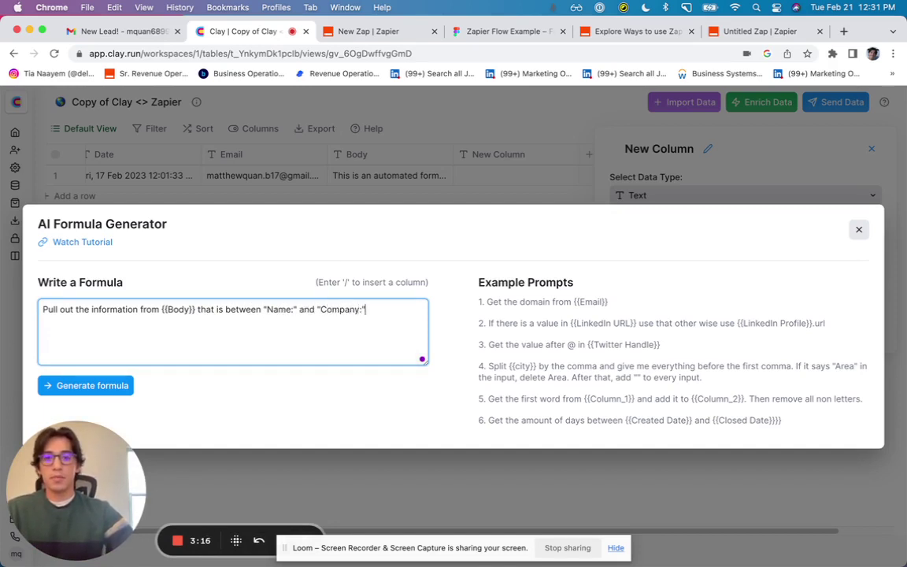
pyautogui.click(115, 385)
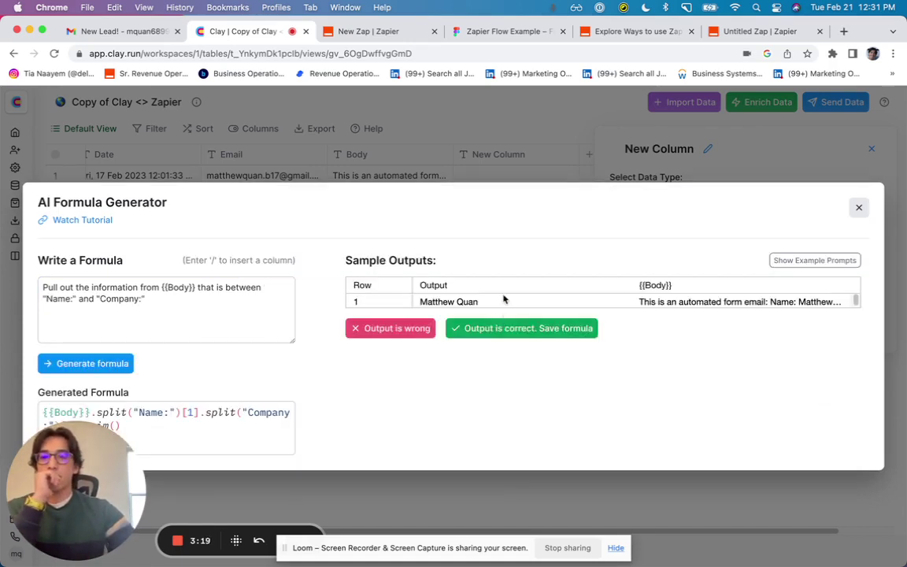
pyautogui.click(859, 208)
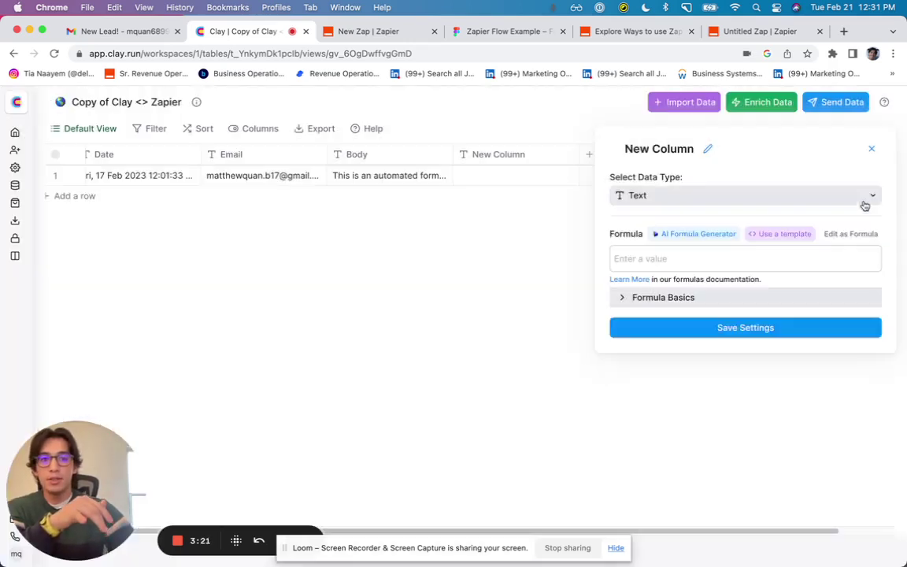
pyautogui.click(871, 149)
# - Switch the table to Filtered View and review its columns from the parsed lead fields to the company enrichment
pyautogui.click(102, 130)
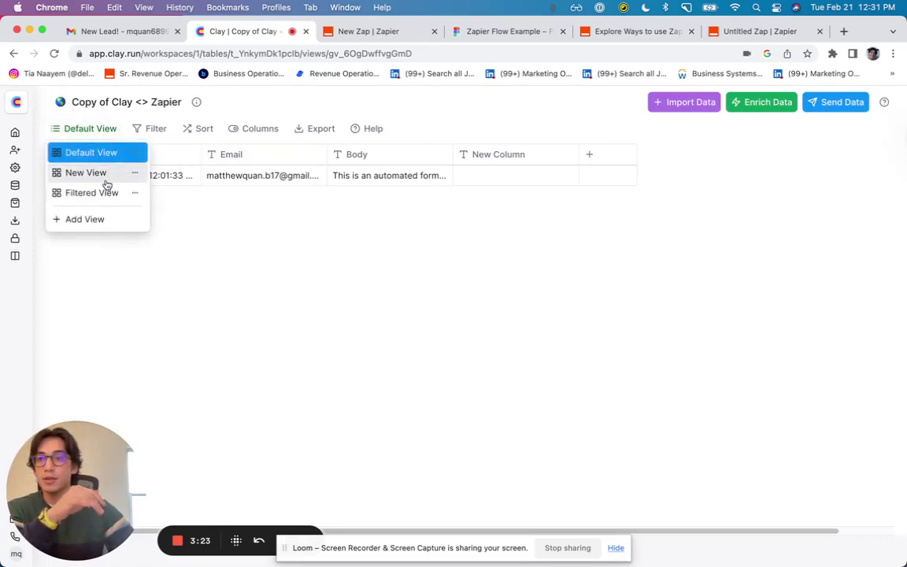
pyautogui.click(106, 192)
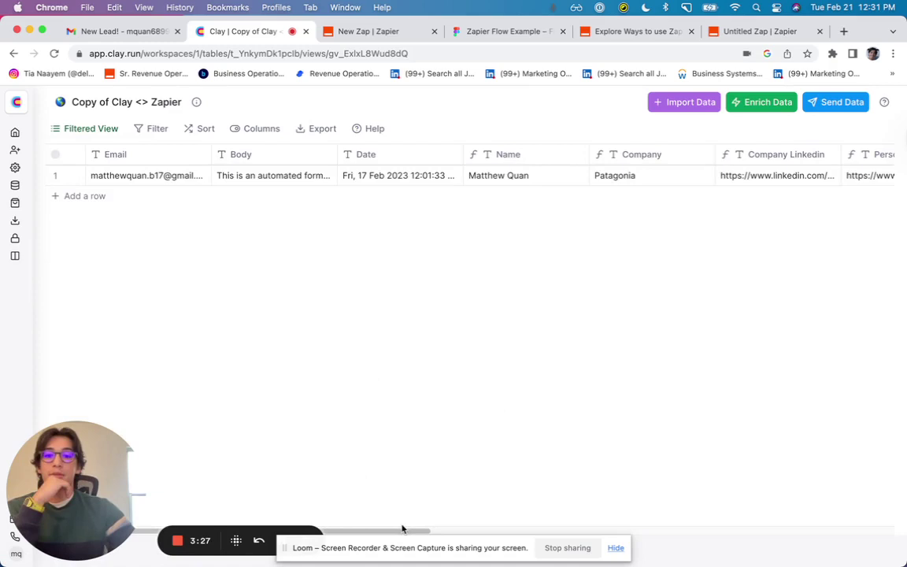
pyautogui.click(616, 548)
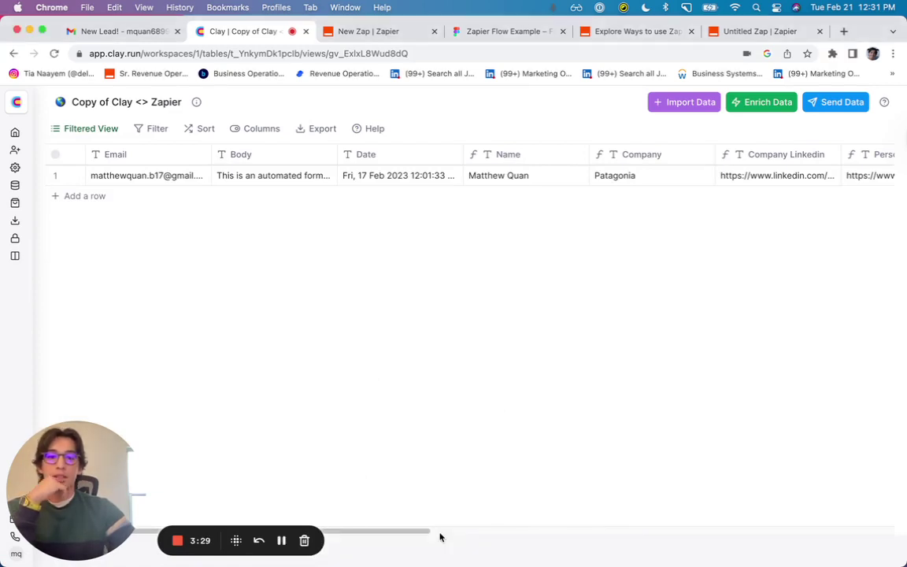
pyautogui.moveTo(437, 532); pyautogui.dragTo(630, 433)
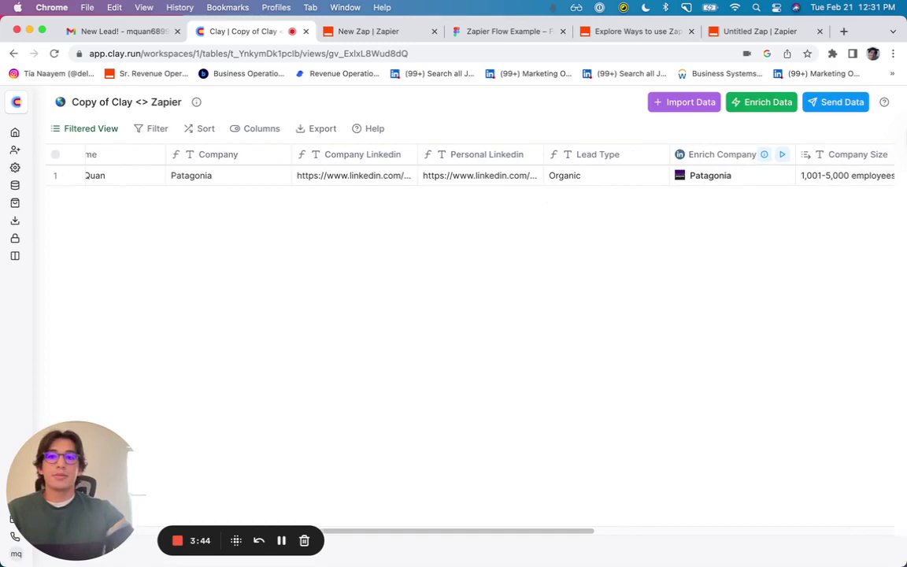
# - Review the Zapier Flow Example diagram in Figma, and inspect Patagonia's Enrich Company cell details in the Clay table
pyautogui.click(535, 33)
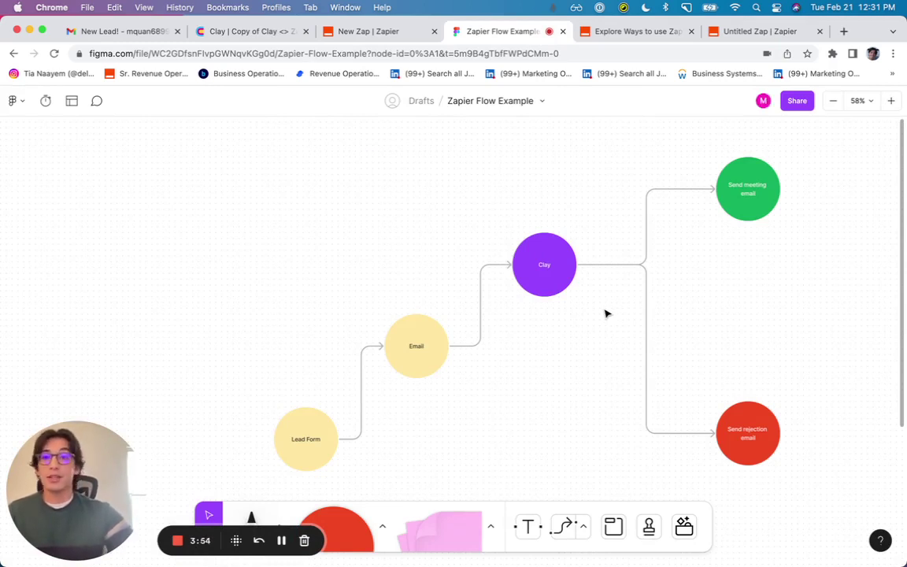
pyautogui.click(259, 32)
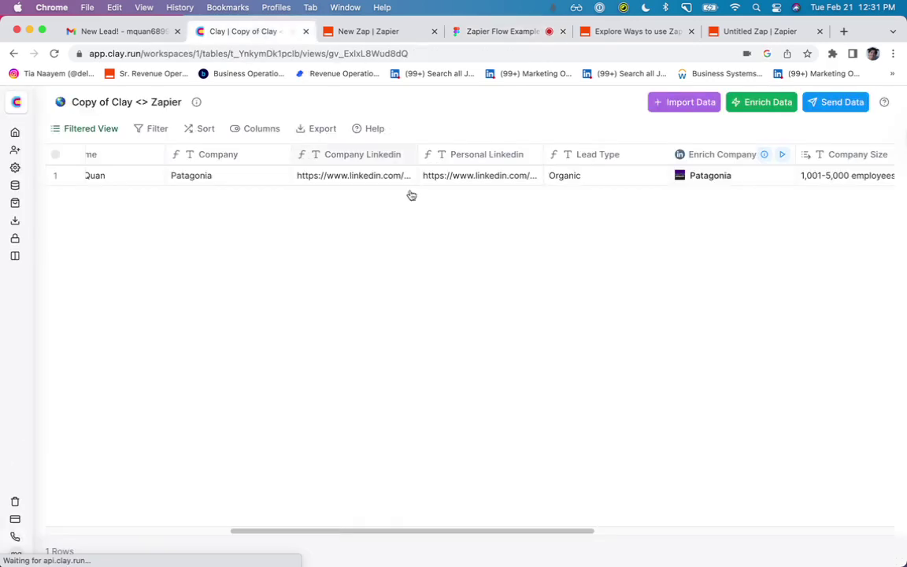
pyautogui.hscroll(3, 622, 526)
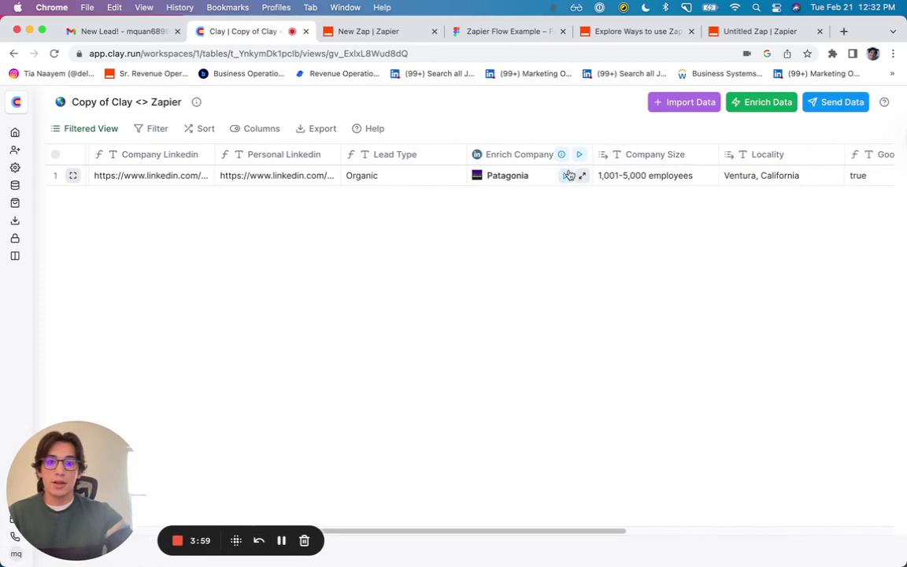
pyautogui.click(582, 175)
pyautogui.scroll(-5, 699, 348)
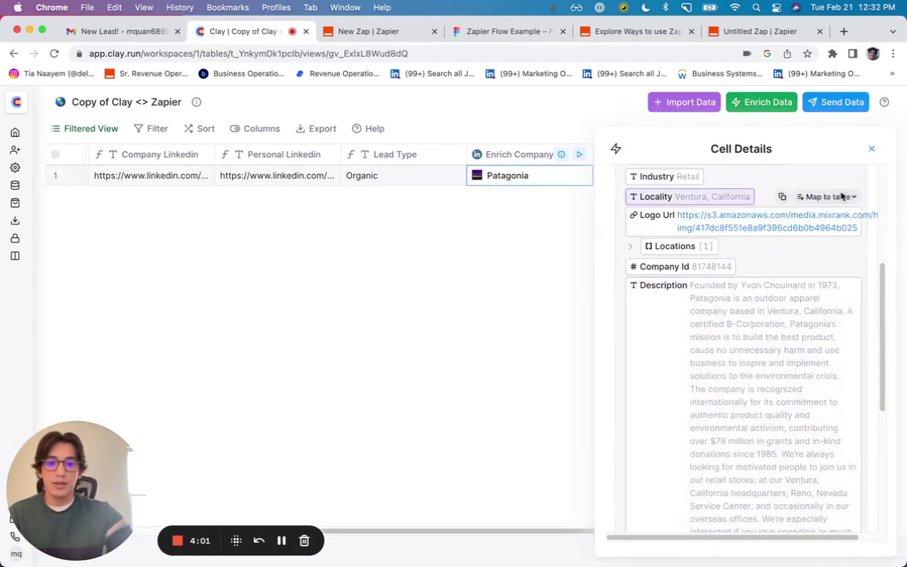
pyautogui.click(871, 148)
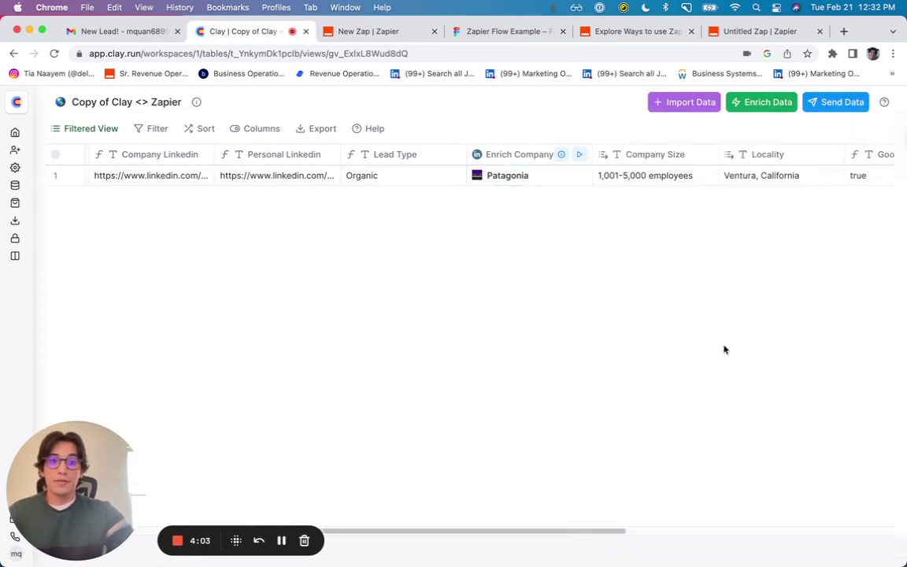
# - Examine the formula in the Good lead? column's settings and close them
pyautogui.hscroll(3, 662, 501)
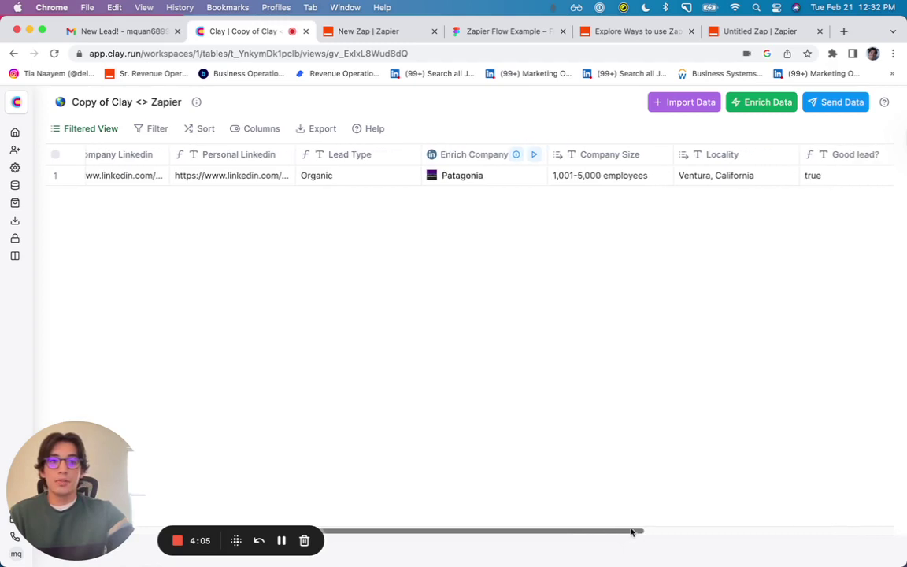
pyautogui.click(870, 154)
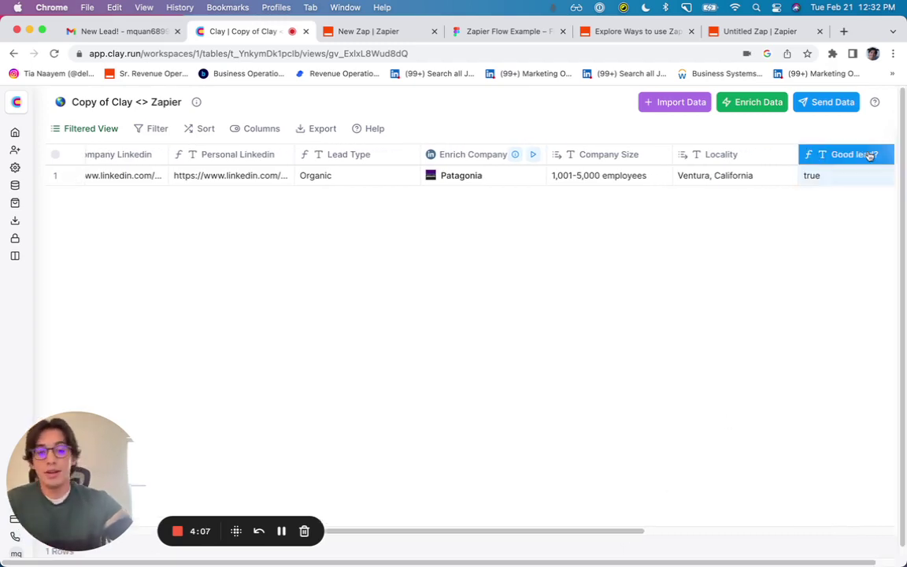
pyautogui.click(508, 225)
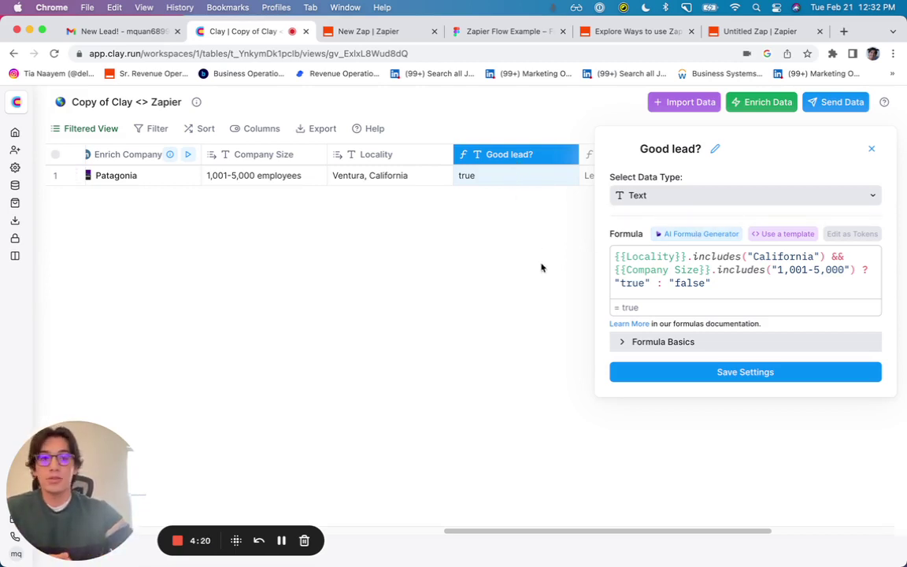
pyautogui.click(871, 149)
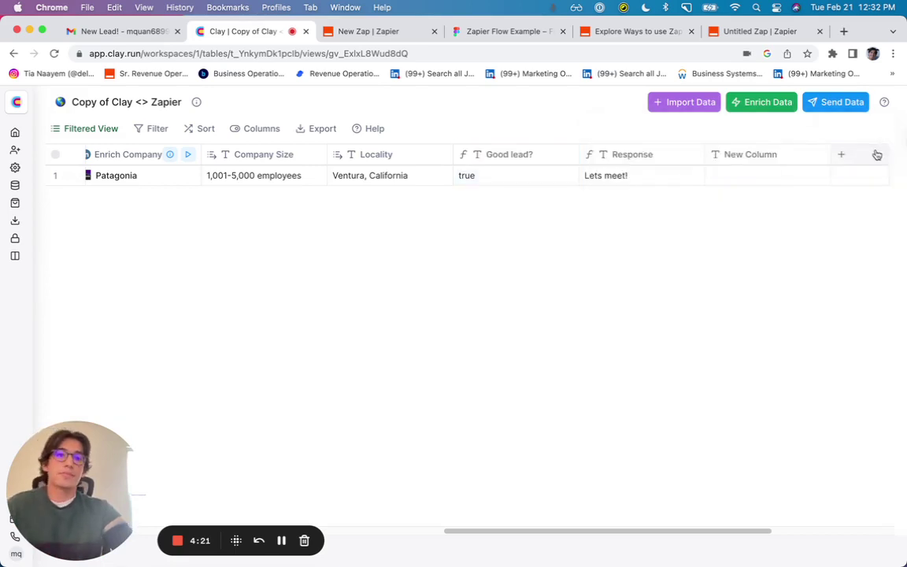
# - Examine the formula in the Response column's settings and close them
pyautogui.click(634, 155)
pyautogui.click(501, 223)
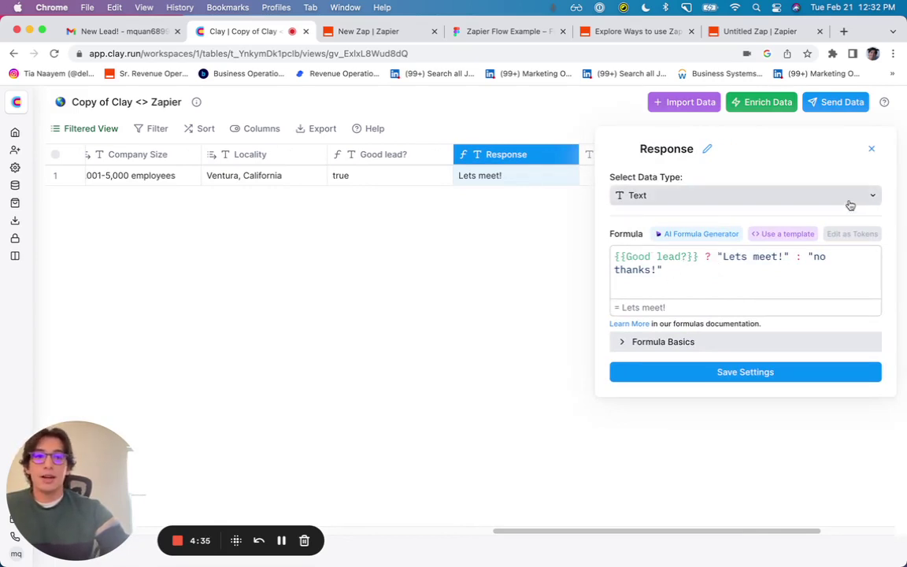
pyautogui.click(871, 149)
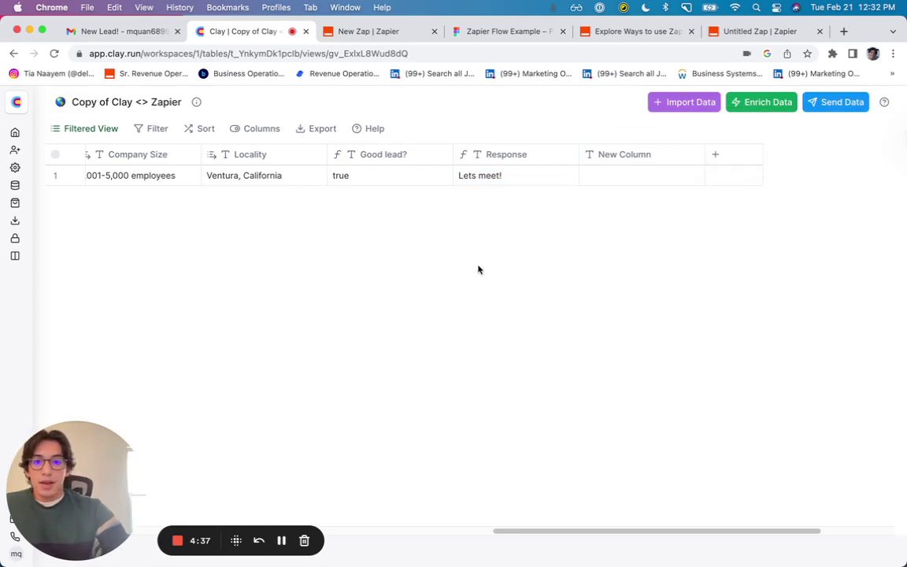
# - Review the Filtered View columns from Email and Body through to Good lead? and Response
pyautogui.moveTo(604, 530); pyautogui.dragTo(109, 443)
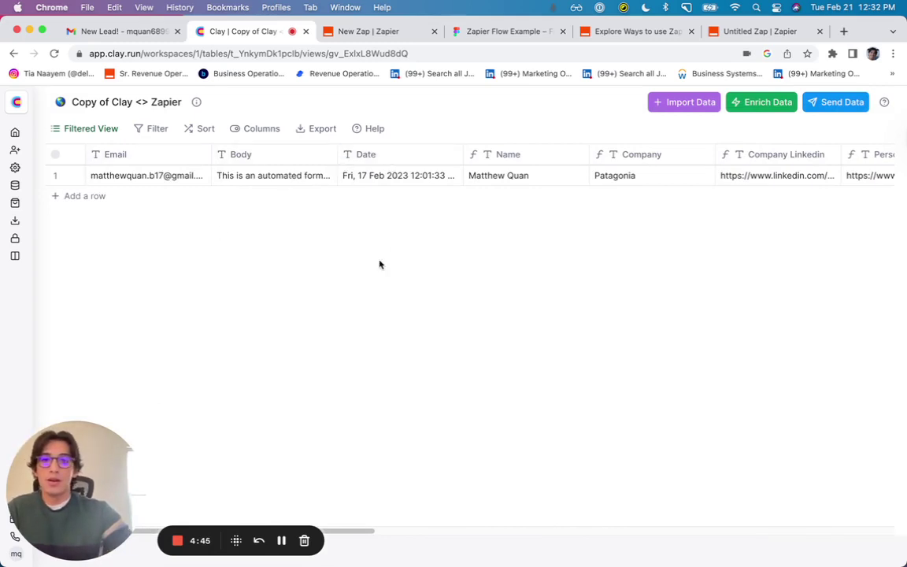
pyautogui.moveTo(370, 532); pyautogui.dragTo(482, 521)
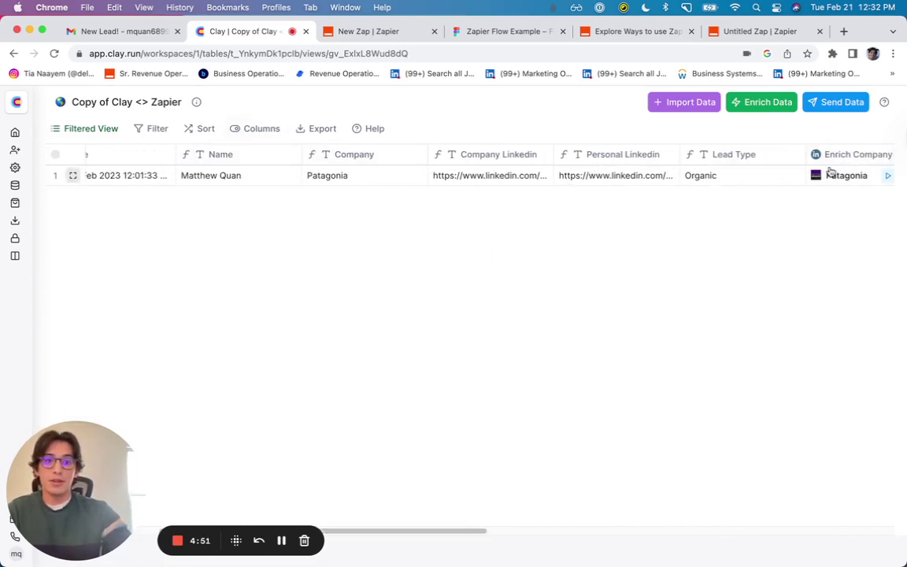
pyautogui.moveTo(474, 533); pyautogui.dragTo(684, 507)
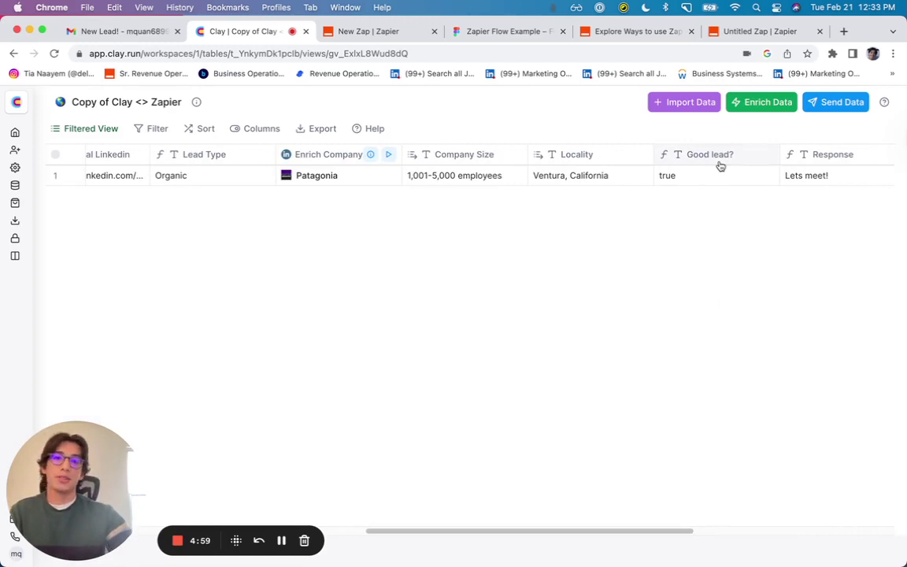
# - Switch to the Zap in Zapier to examine the Delay For action, and return to Clay to check the Good lead? column
pyautogui.click(397, 33)
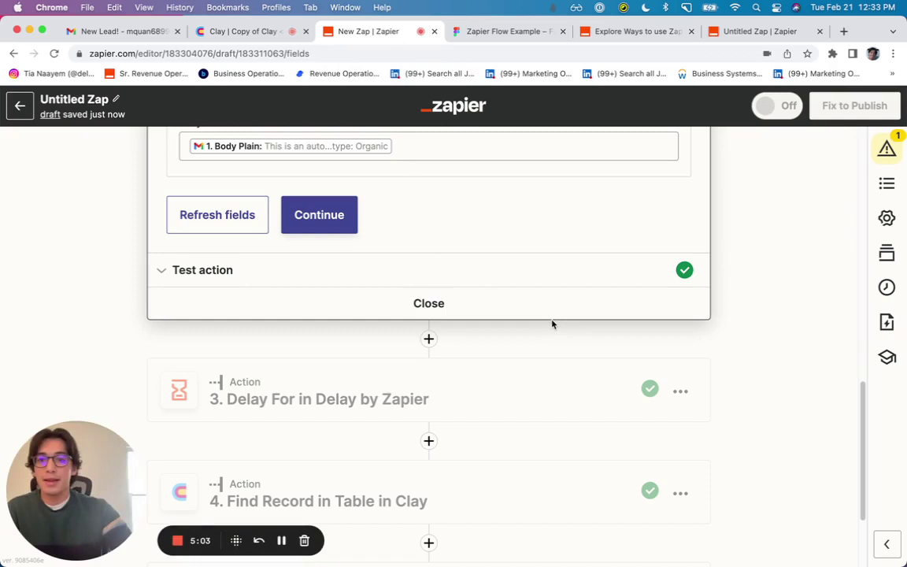
pyautogui.scroll(-1, 552, 321)
pyautogui.scroll(1, 434, 363)
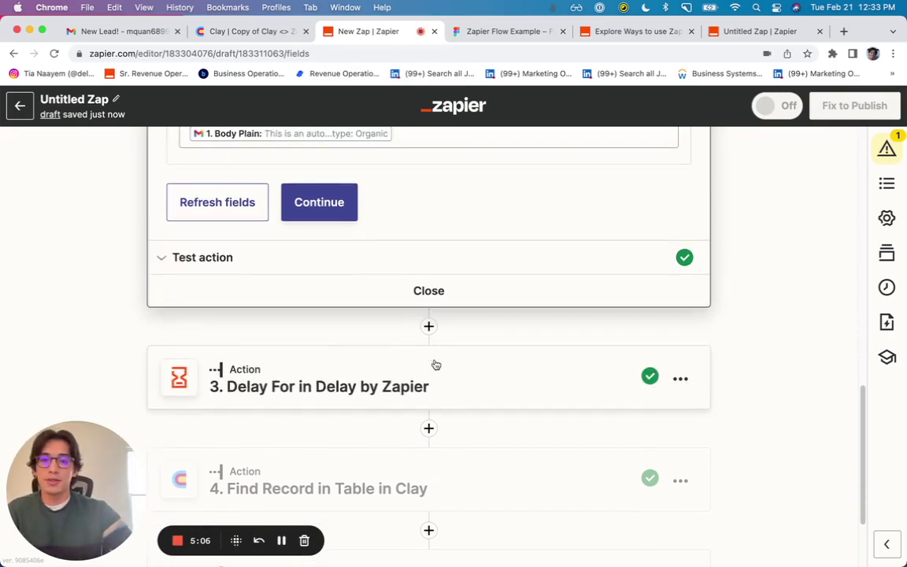
pyautogui.scroll(-1, 435, 365)
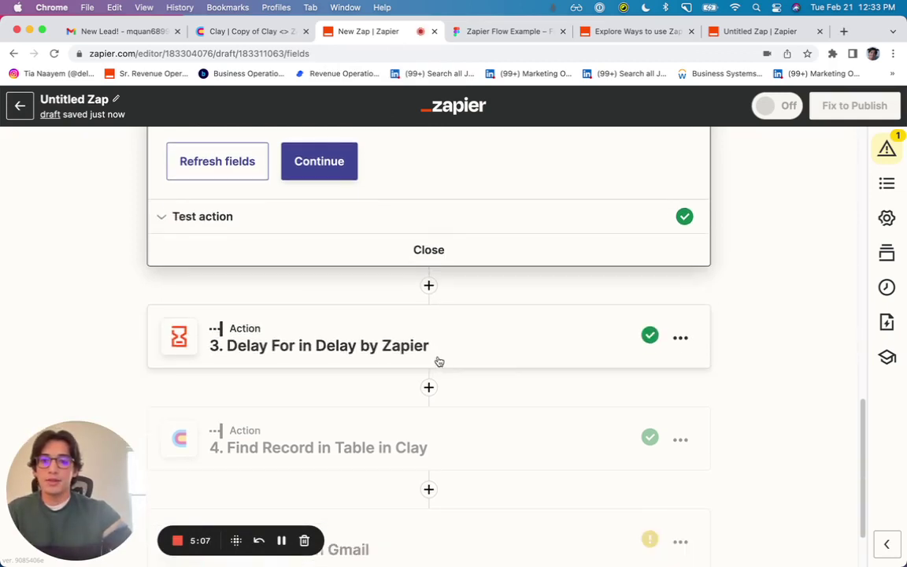
pyautogui.click(246, 32)
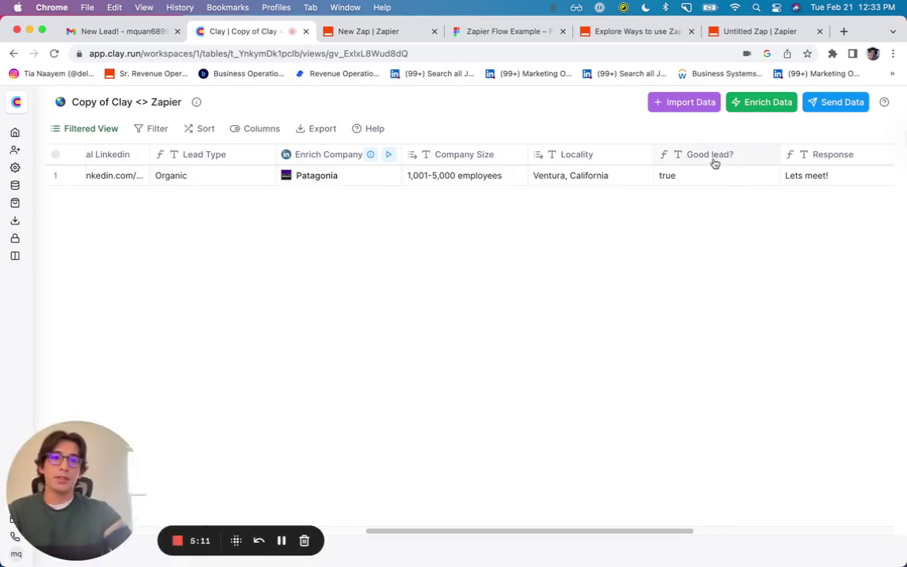
# - Return to the Zap and examine the Find Record in Table action's account, workspace, table, view and field settings
pyautogui.click(386, 31)
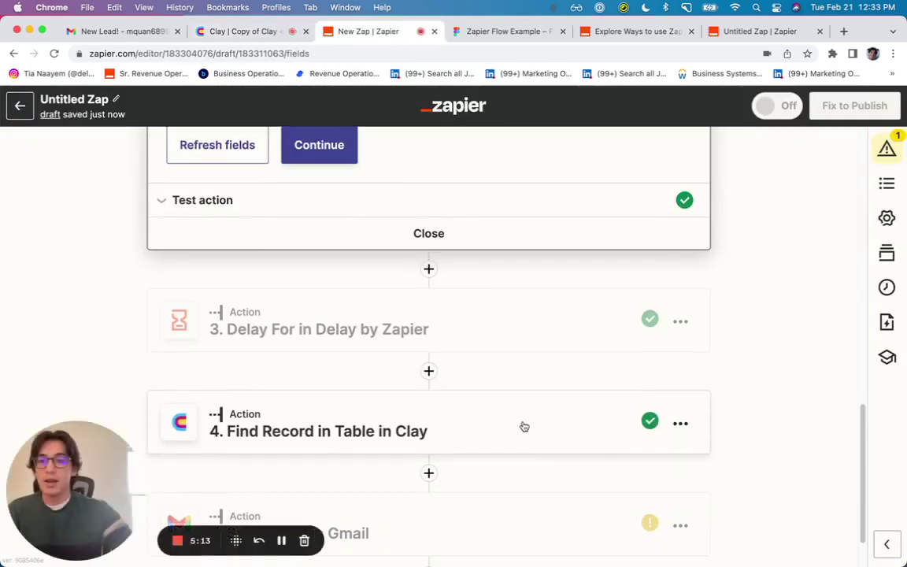
pyautogui.click(524, 426)
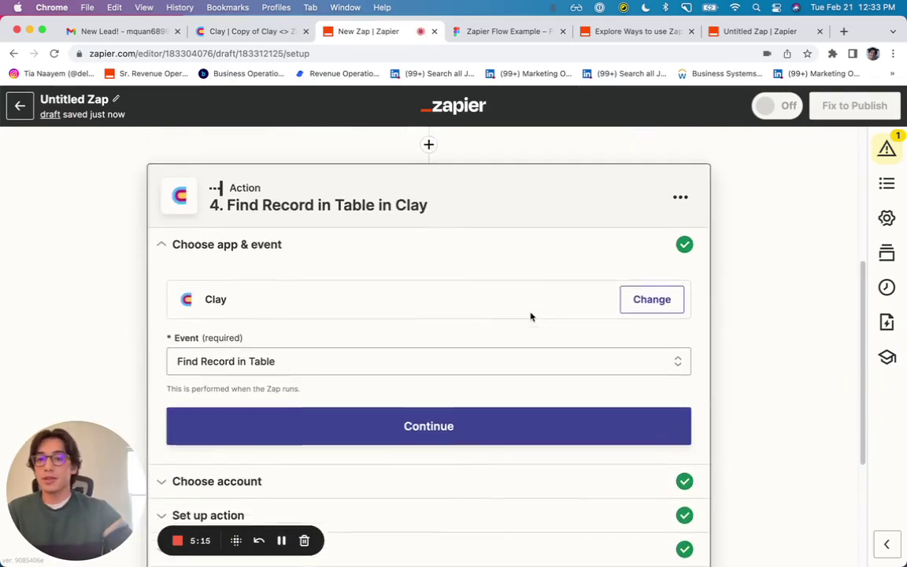
pyautogui.click(449, 463)
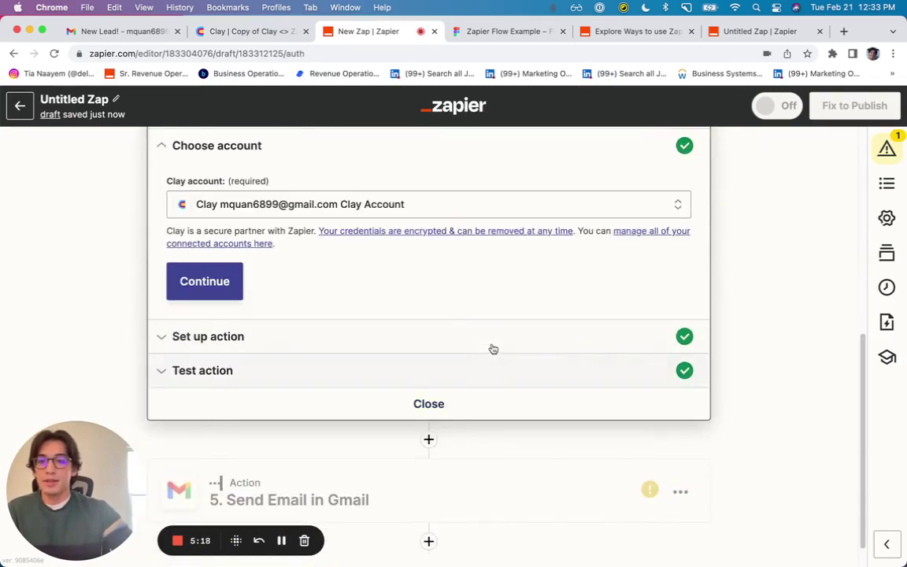
pyautogui.click(493, 347)
pyautogui.scroll(-5, 496, 349)
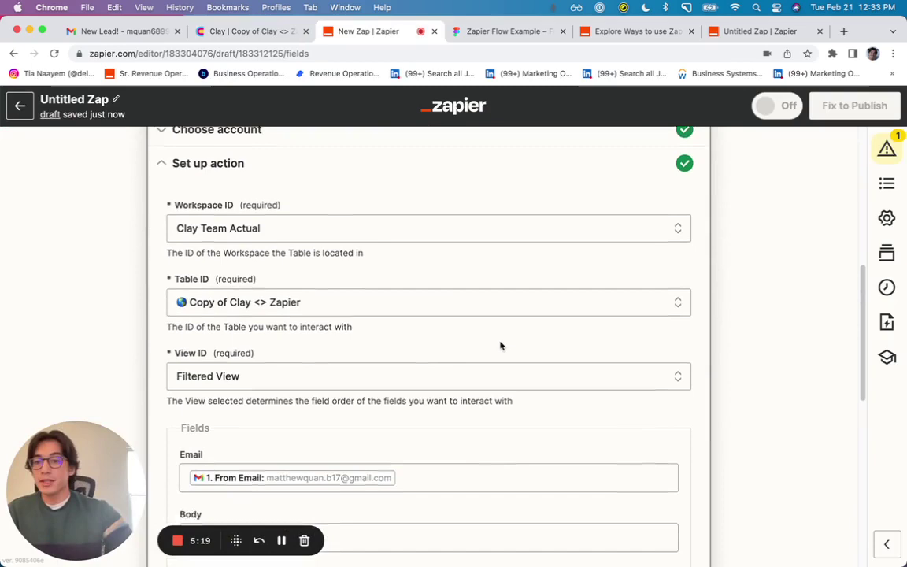
pyautogui.scroll(-1, 496, 354)
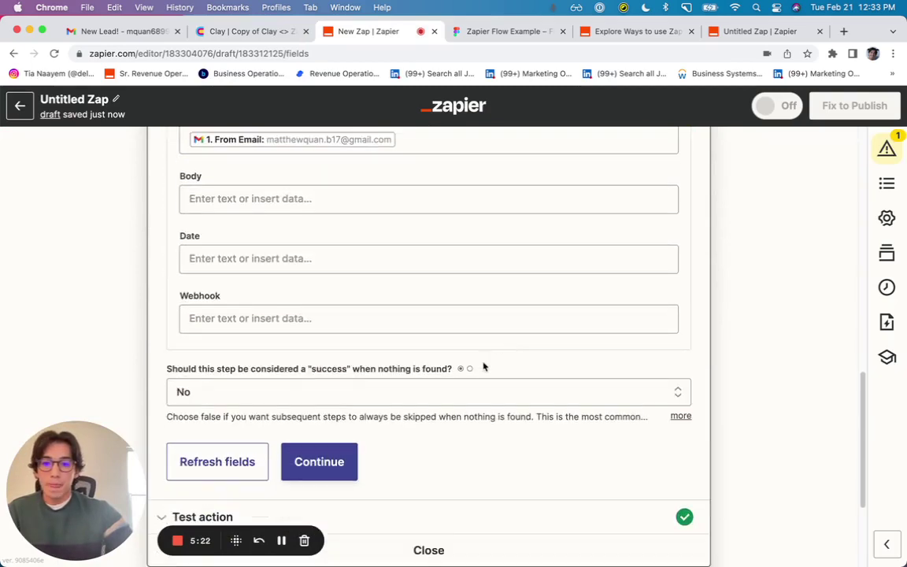
pyautogui.scroll(2, 457, 394)
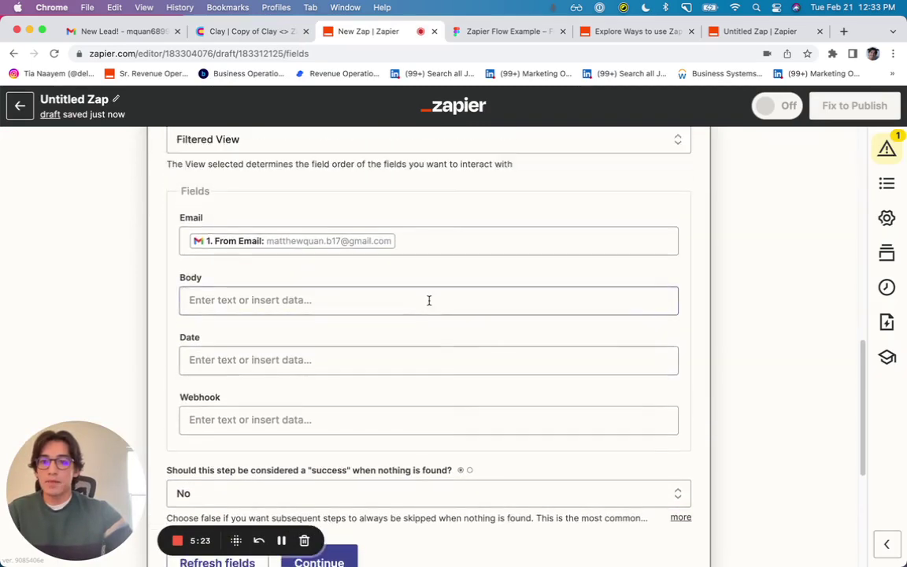
# - Check which earlier Zap steps offer data for the Find Record action's Body field, and close the list without inserting anything
pyautogui.click(410, 294)
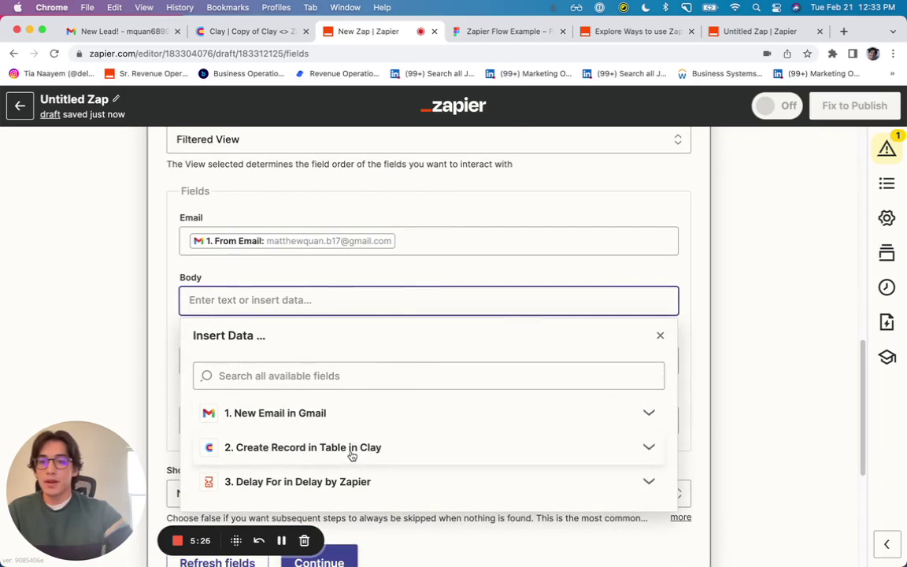
pyautogui.scroll(-1, 352, 457)
pyautogui.click(754, 330)
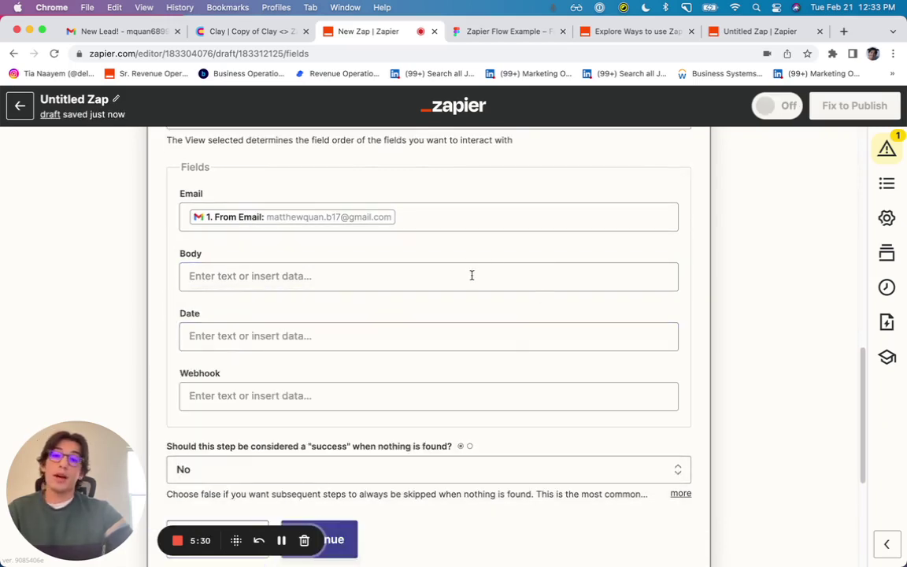
# - Re-examine the Find Record setup from the workspace, table and view to the Email lookup and the nothing-found option
pyautogui.scroll(5, 747, 368)
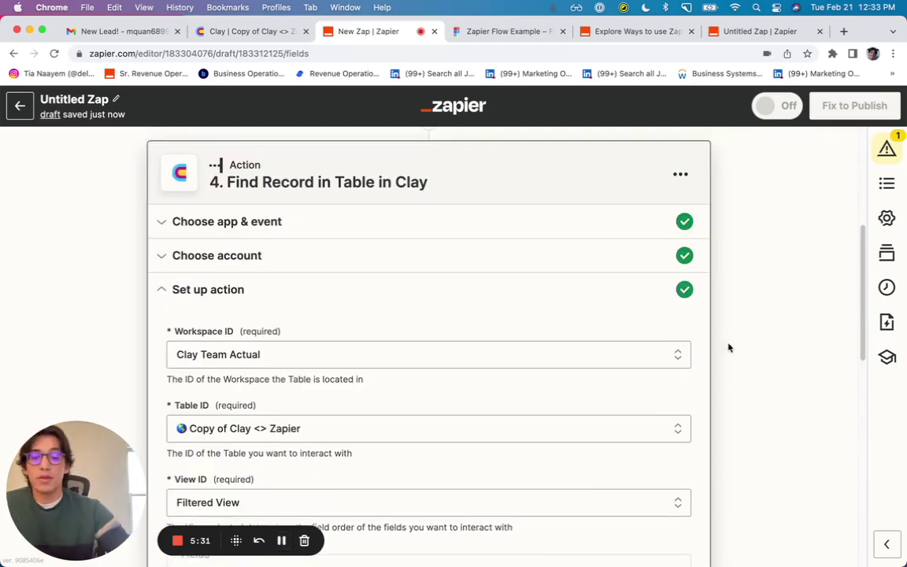
pyautogui.scroll(-1, 592, 323)
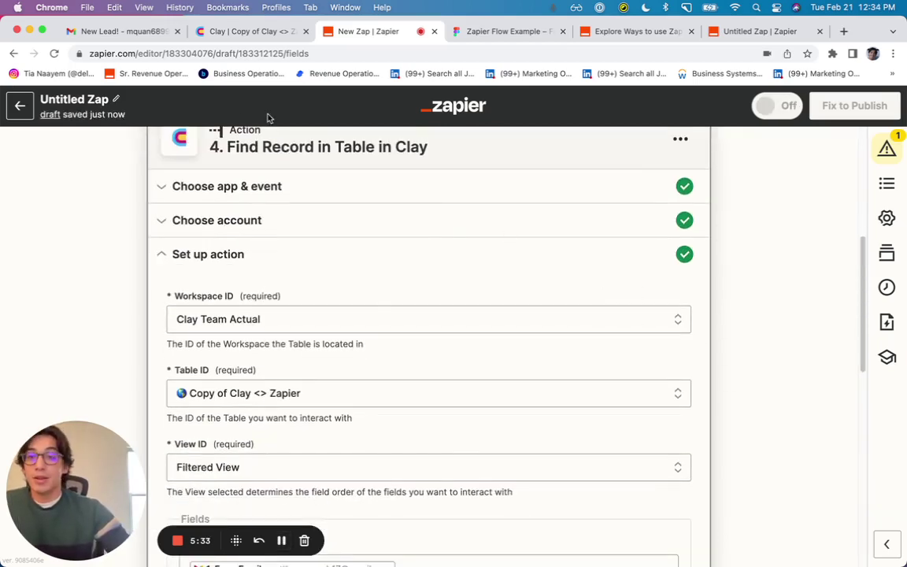
pyautogui.scroll(-2, 351, 272)
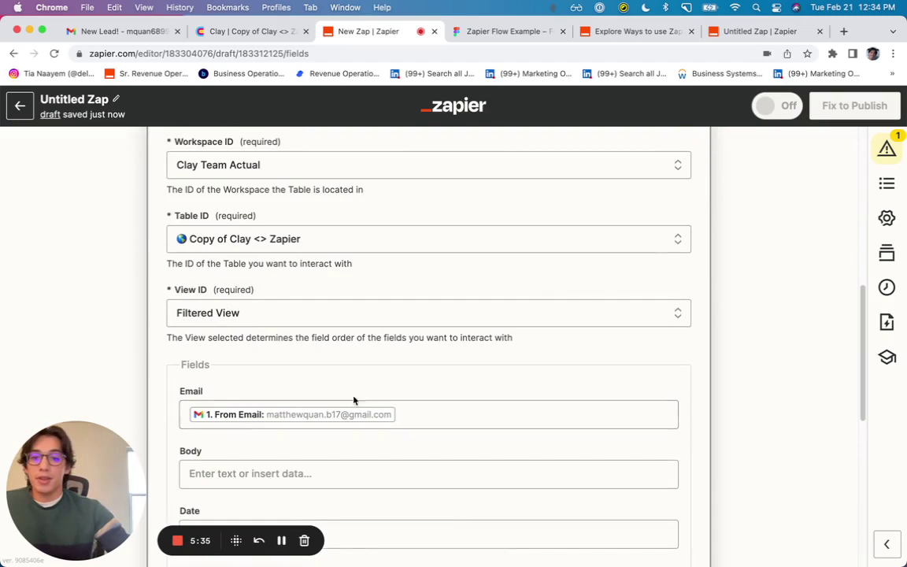
pyautogui.scroll(2, 263, 203)
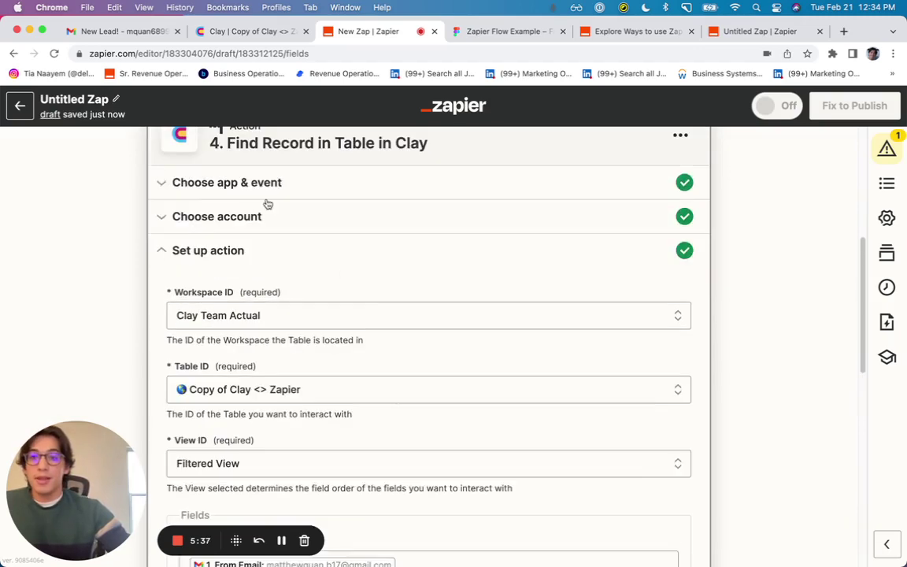
pyautogui.scroll(-4, 310, 347)
pyautogui.scroll(-4, 310, 346)
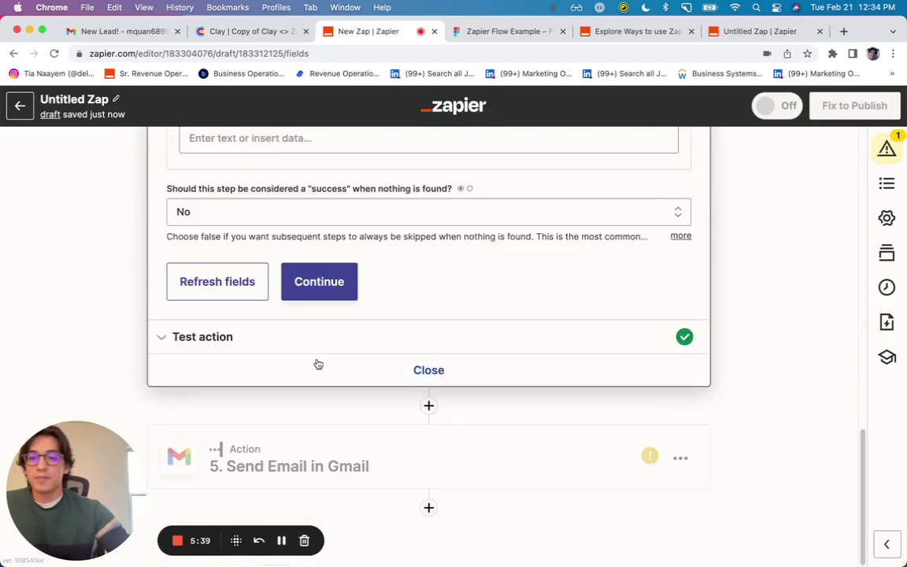
# - Open the Send Email in Gmail action's setup and review its sender, subject and body fields
pyautogui.click(310, 458)
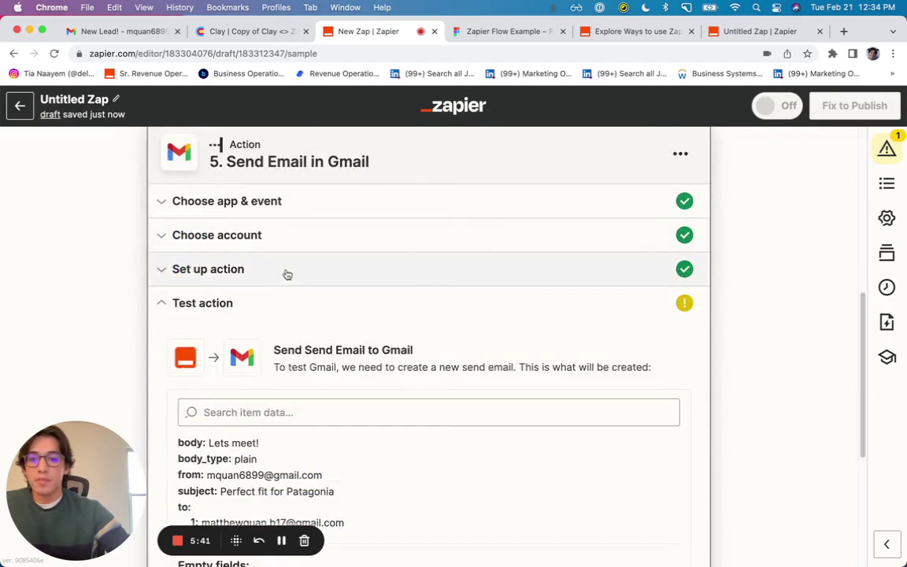
pyautogui.click(291, 267)
pyautogui.scroll(-8, 372, 352)
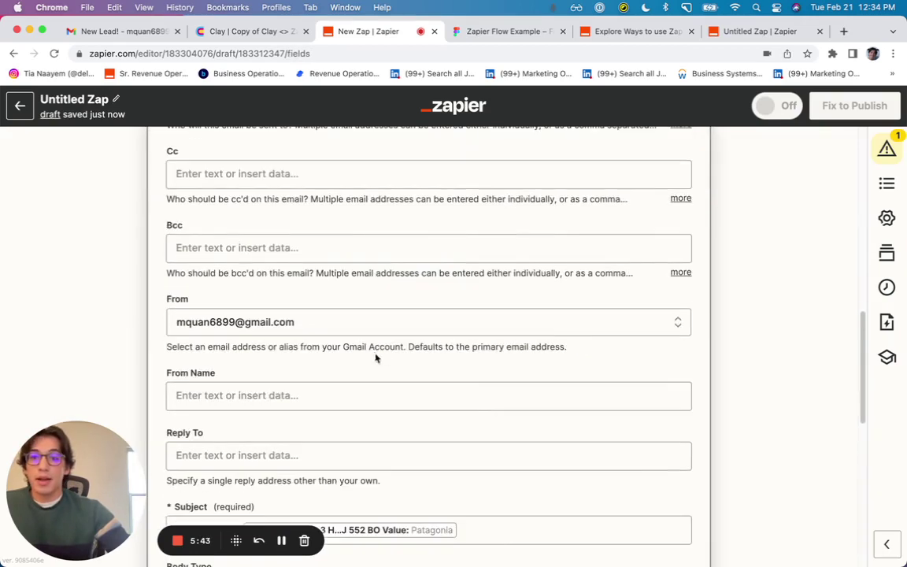
pyautogui.click(340, 349)
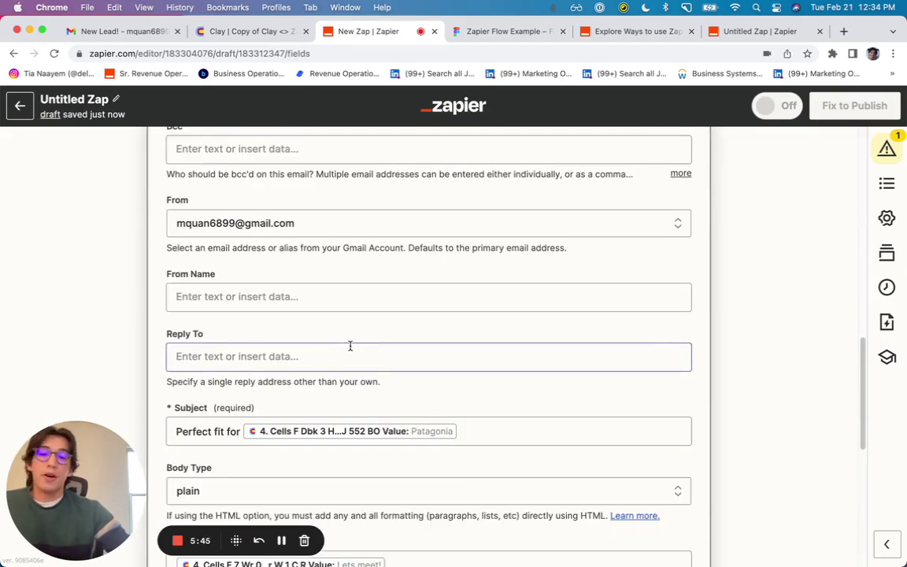
pyautogui.scroll(-5, 374, 355)
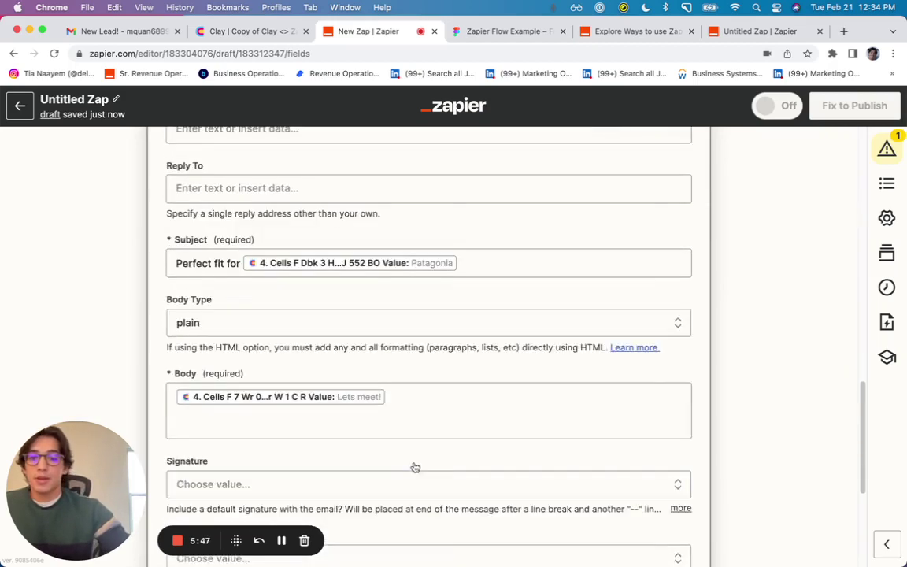
# - Compare the value mapped to the email's Body with the Response column in Clay, and return to the Zap
pyautogui.click(416, 400)
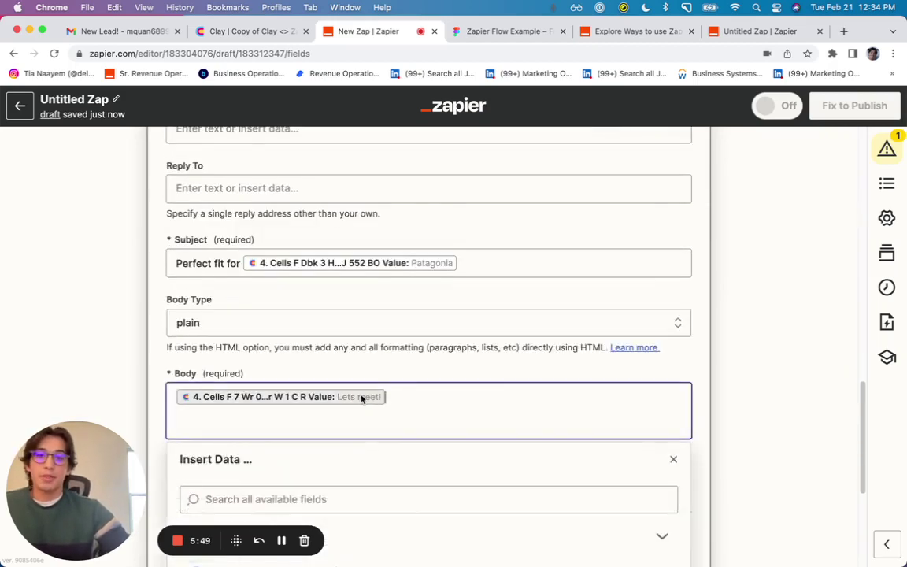
pyautogui.click(248, 31)
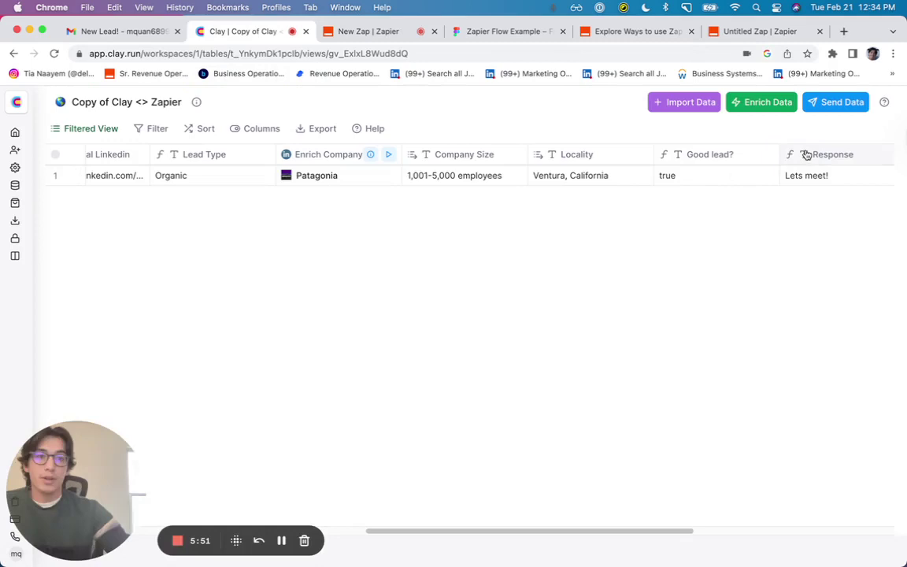
pyautogui.click(367, 31)
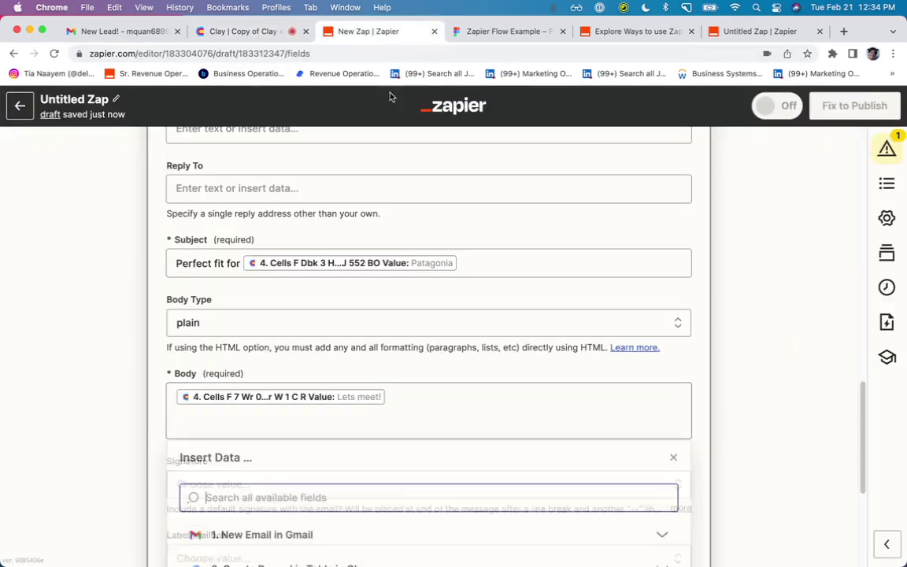
# - Browse all Find Record in Table outputs available for the email's Body field, and close the list without inserting any
pyautogui.click(433, 394)
pyautogui.scroll(-3, 427, 407)
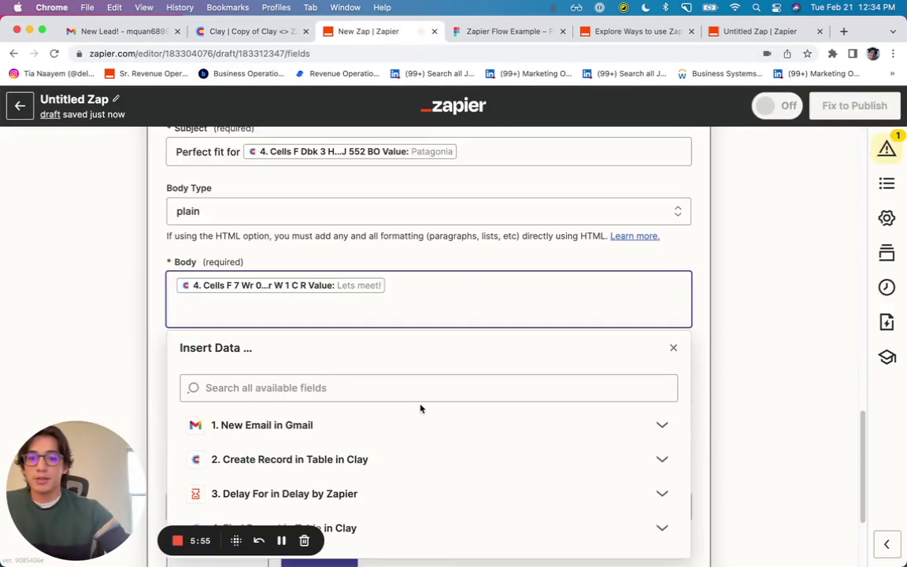
pyautogui.click(378, 466)
pyautogui.scroll(-2, 455, 446)
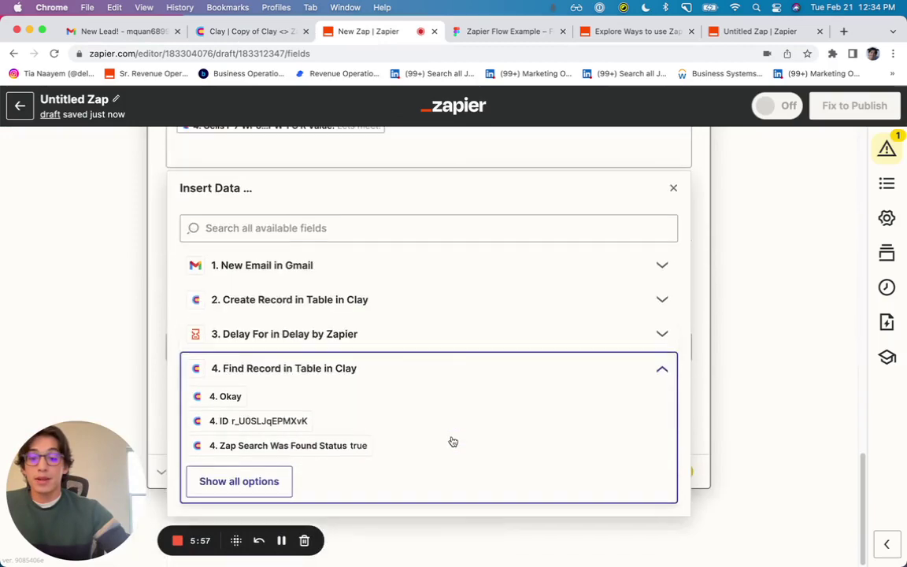
pyautogui.click(263, 480)
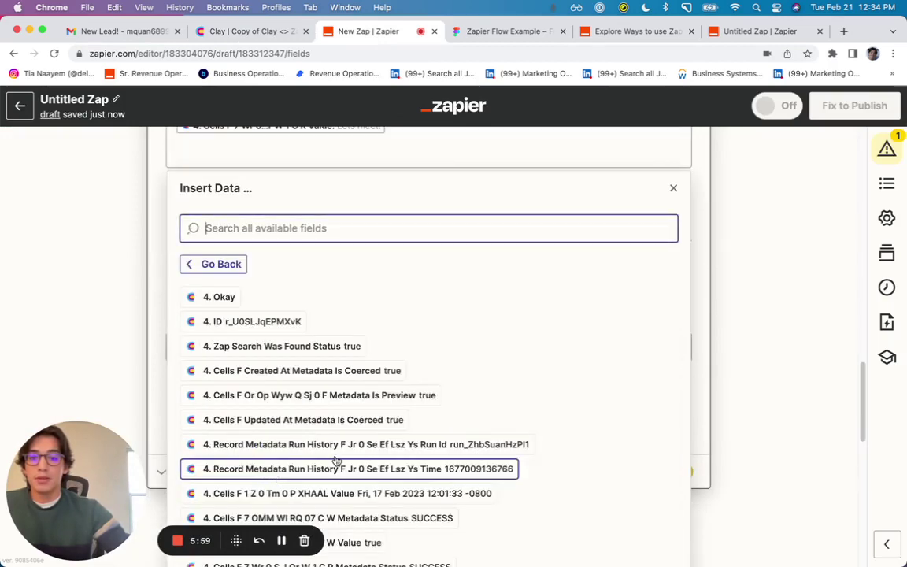
pyautogui.scroll(-5, 394, 425)
pyautogui.click(684, 317)
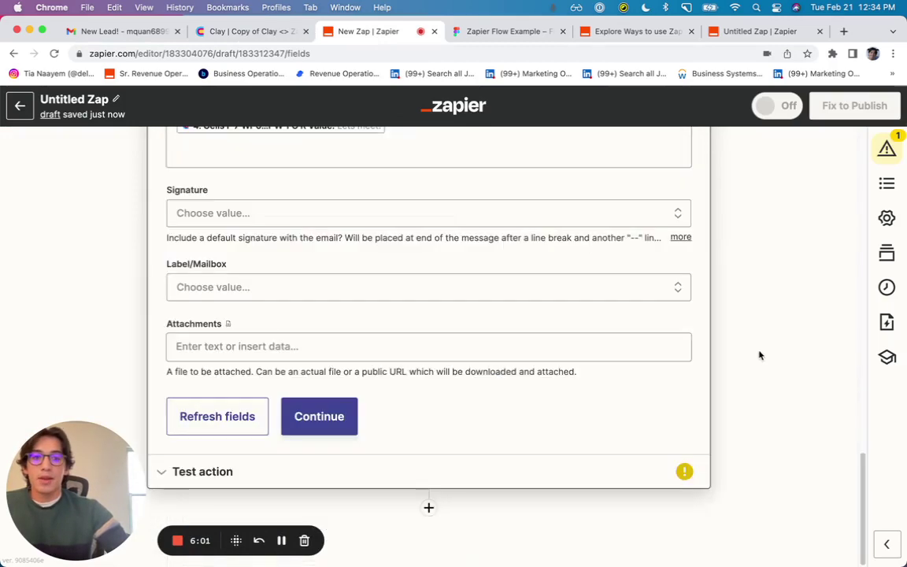
# - Review the Zapier Flow Example diagram in Figma, and revisit the Clay table and the Zap's Send Email setup
pyautogui.click(352, 412)
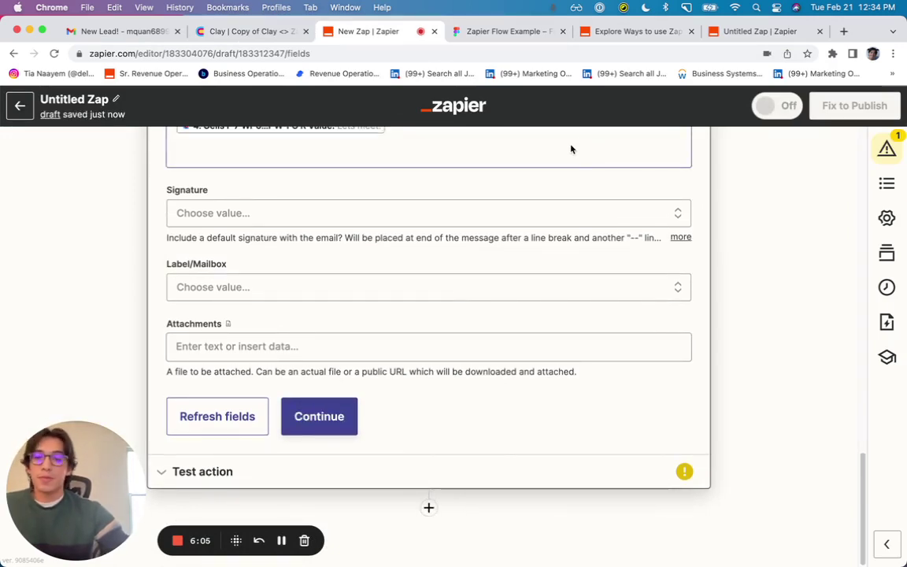
pyautogui.click(516, 32)
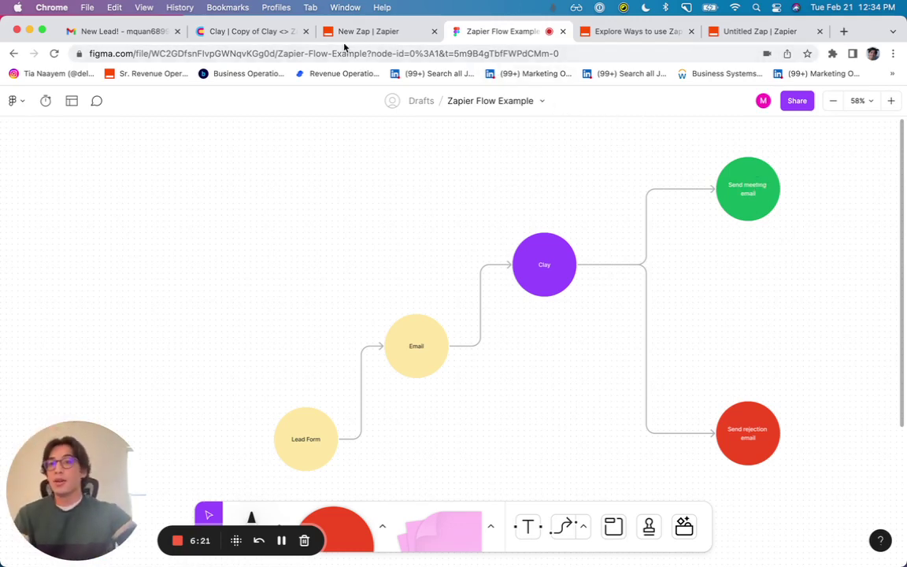
pyautogui.click(252, 31)
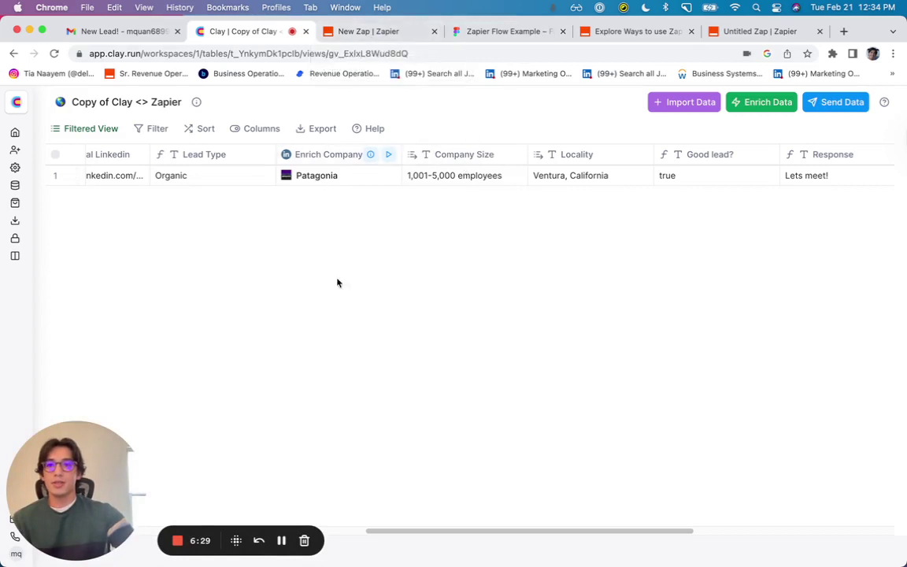
pyautogui.click(401, 37)
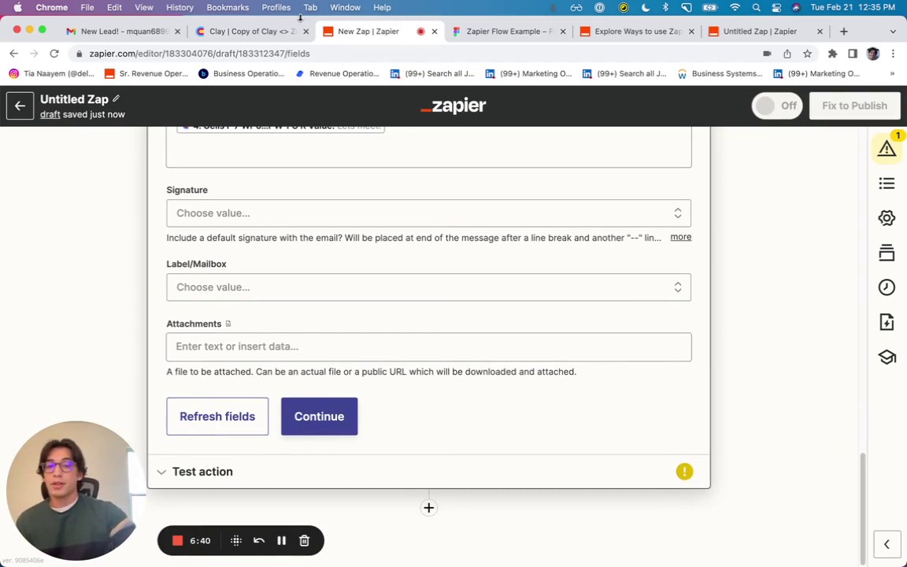
pyautogui.click(288, 33)
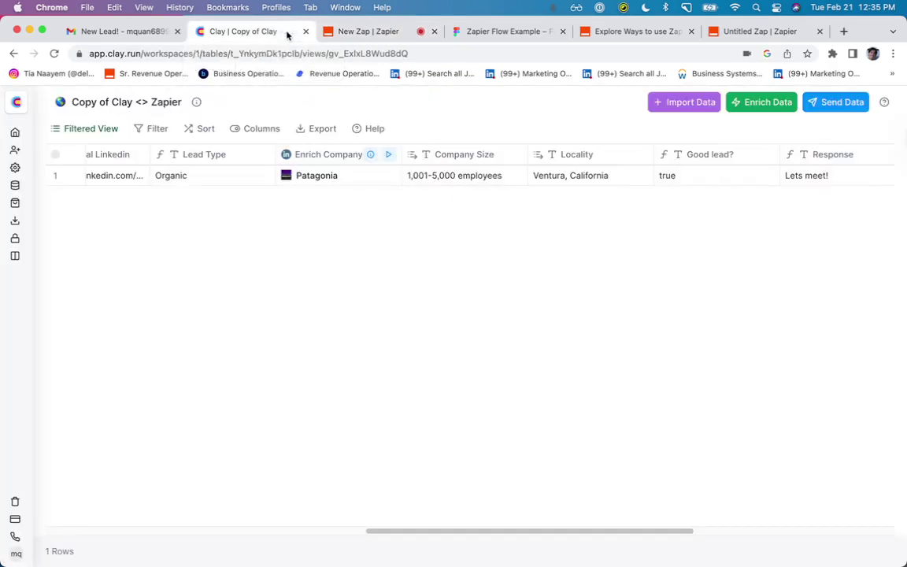